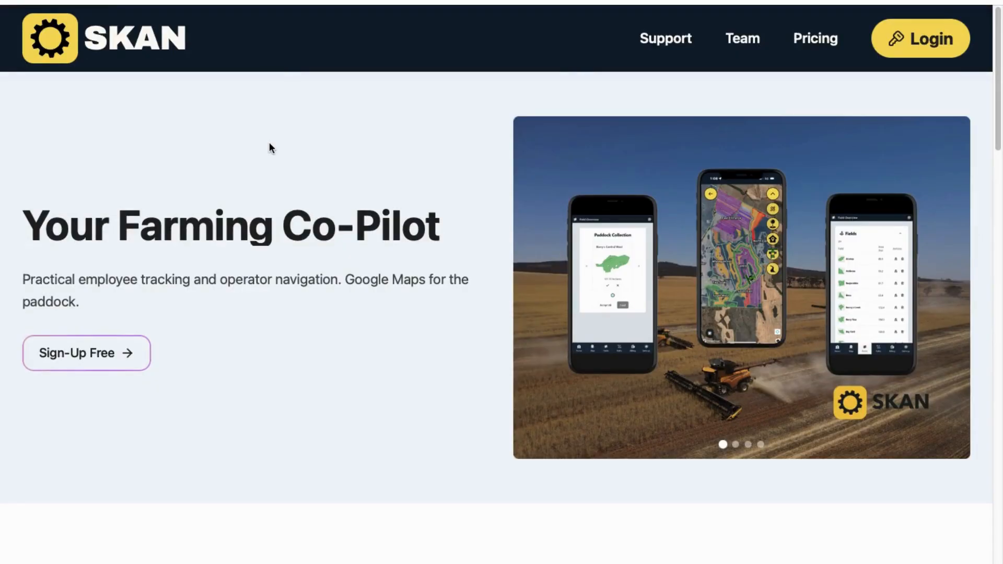
Step: Open the Sign Up form and enter the new account's e-mail address
{"action": "left_click", "coordinate": [918, 43]}
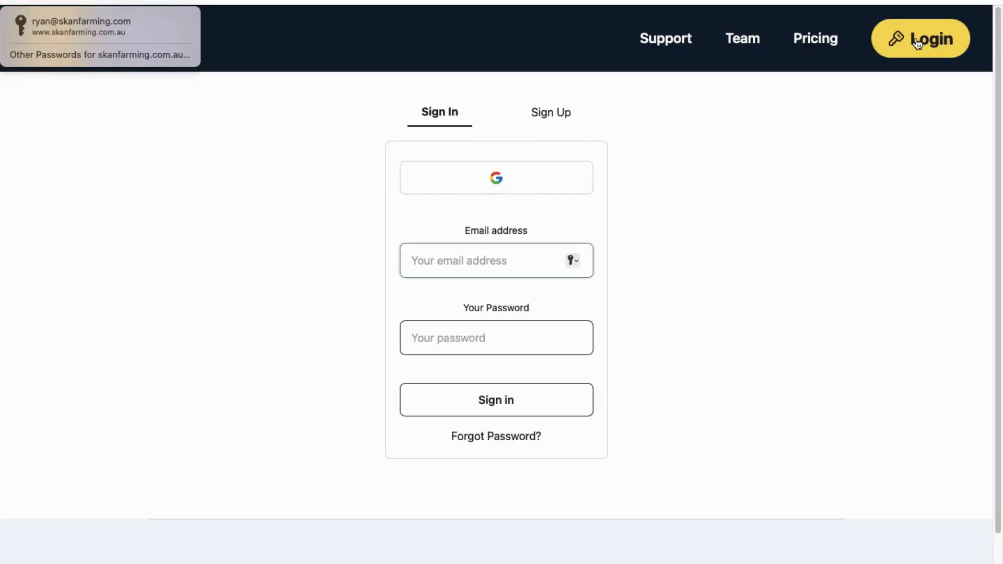
{"action": "left_click", "coordinate": [551, 114]}
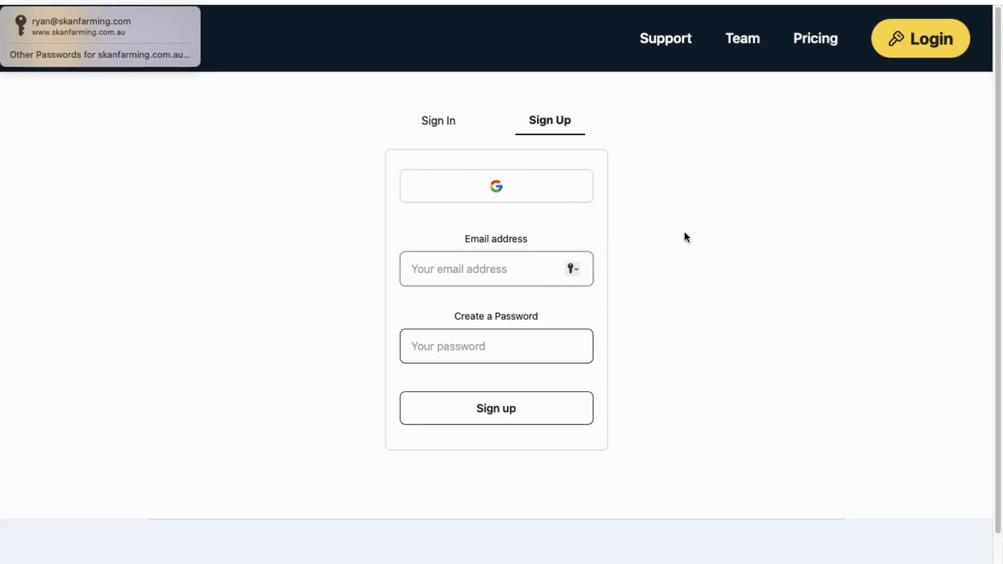
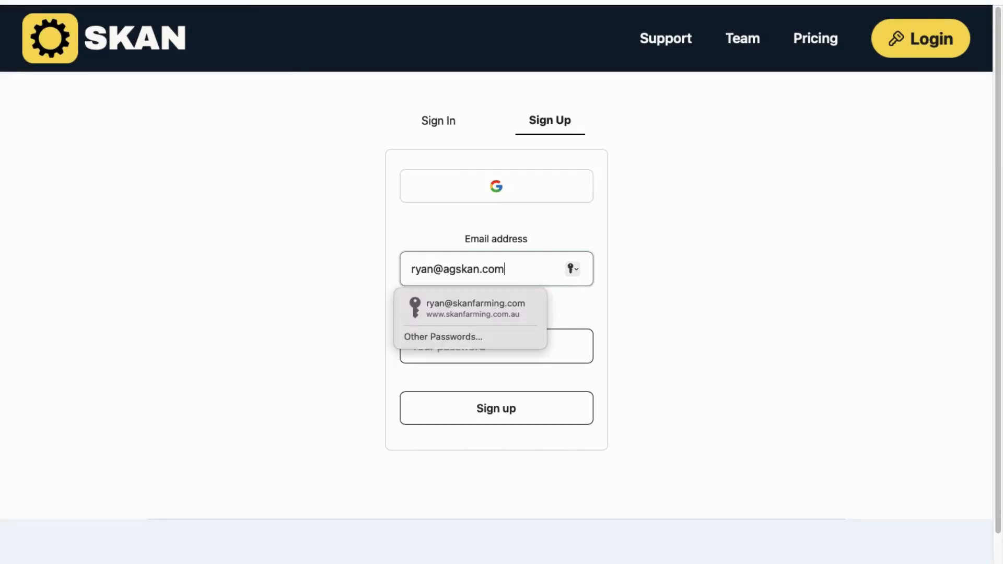
{"action": "left_click", "coordinate": [866, 209]}
Step: Set your own password instead of Safari's suggested one and submit the sign-up
{"action": "left_click", "coordinate": [529, 350]}
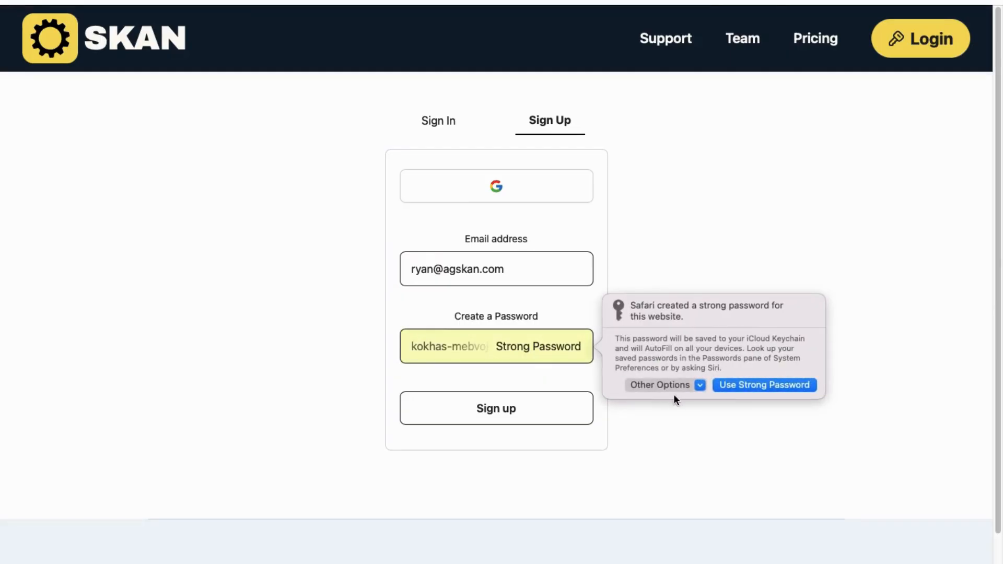
{"action": "left_click", "coordinate": [698, 384]}
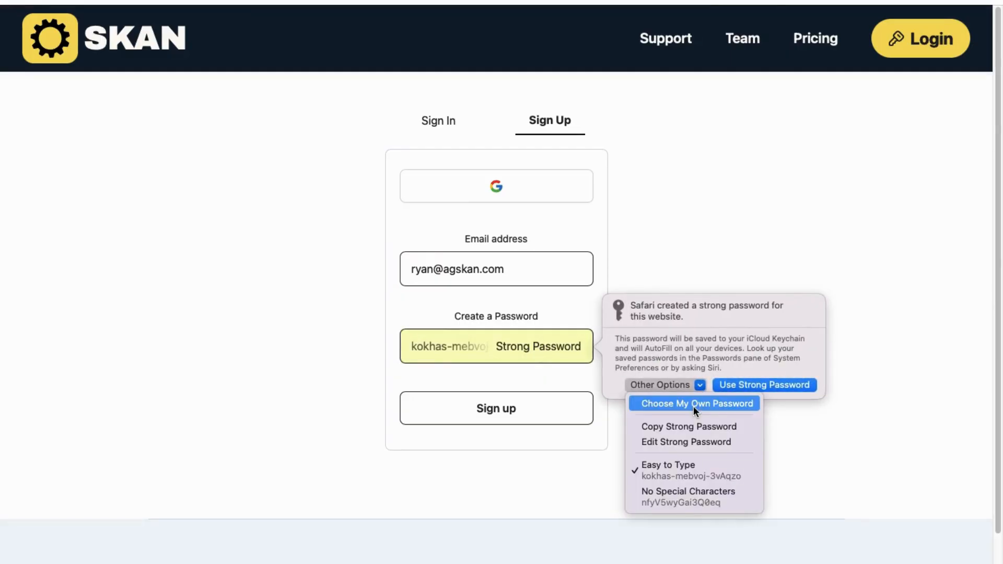
{"action": "left_click", "coordinate": [694, 406]}
{"action": "type", "text": "••"}
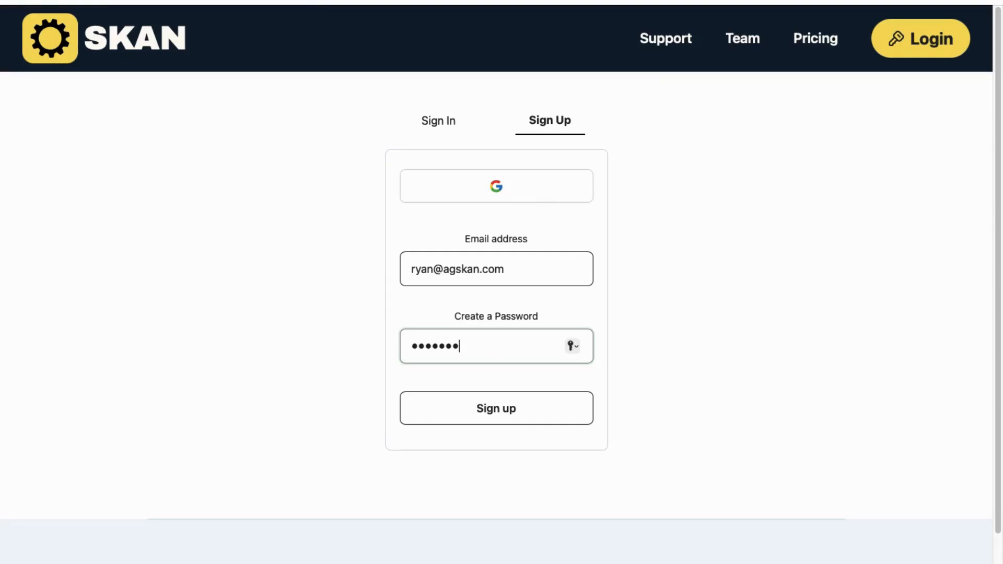
{"action": "left_click", "coordinate": [466, 410]}
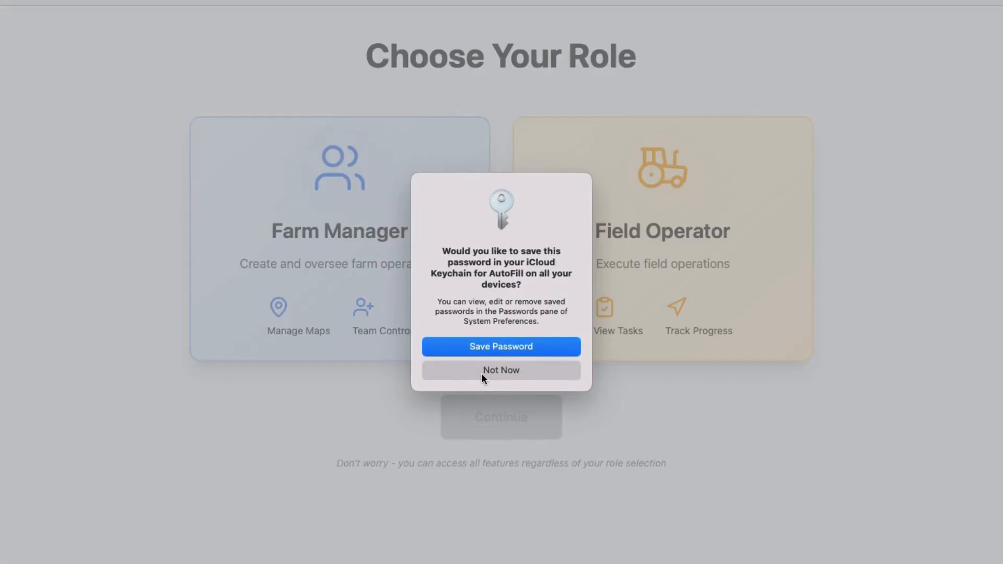
Step: Dismiss the save-password prompt, send a 'help!' message to support chat, then close the chat
{"action": "left_click", "coordinate": [481, 372]}
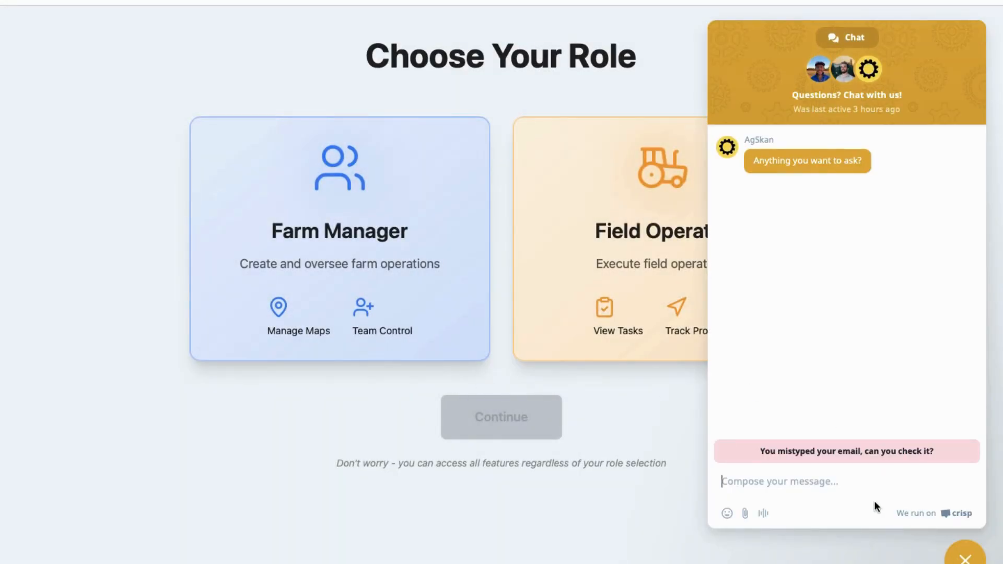
{"action": "type", "text": "help!"}
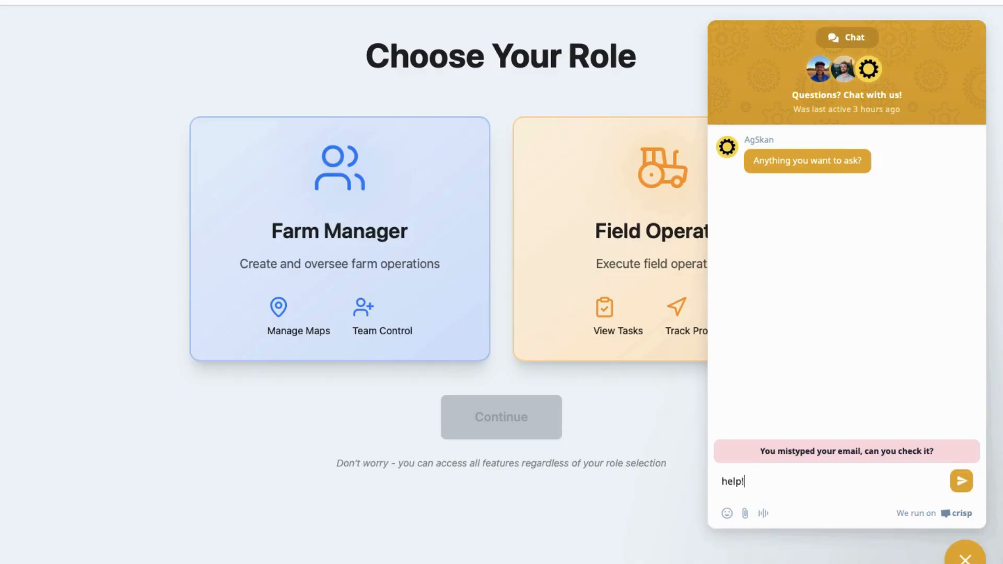
{"action": "key", "text": "Return"}
{"action": "left_click", "coordinate": [961, 560]}
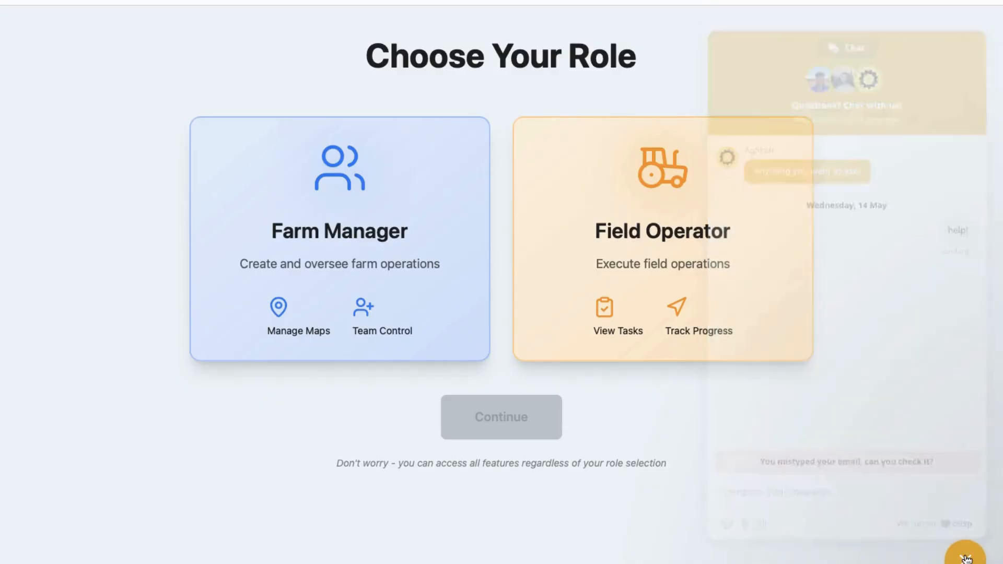
Step: Choose the Farm Manager role and continue to the Farm Details form
{"action": "left_click", "coordinate": [378, 250]}
{"action": "left_click", "coordinate": [491, 426]}
{"action": "left_click", "coordinate": [487, 212]}
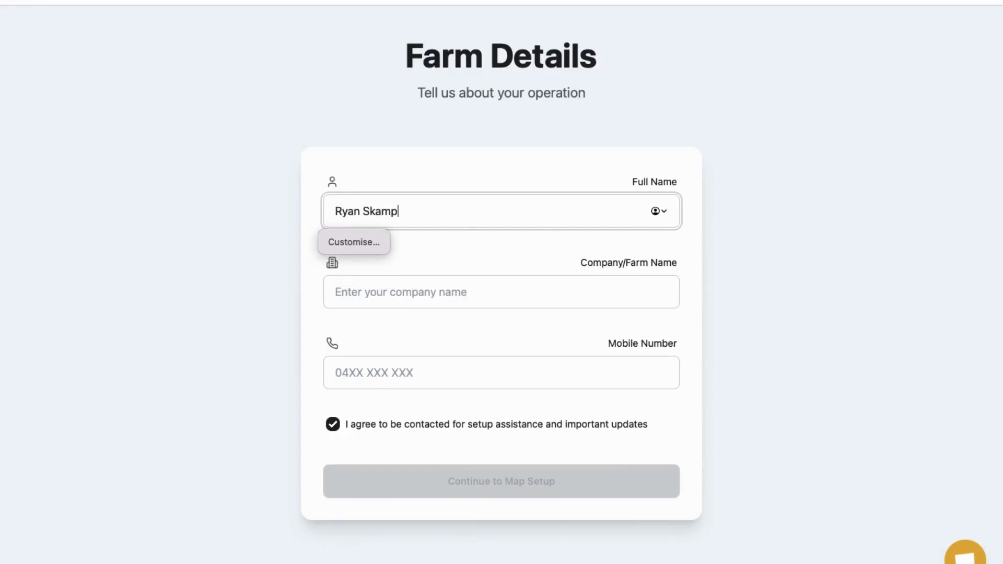
Step: Enter the owner's full name, farm name Top Hill Farms, and the mobile number
{"action": "left_click", "coordinate": [443, 298]}
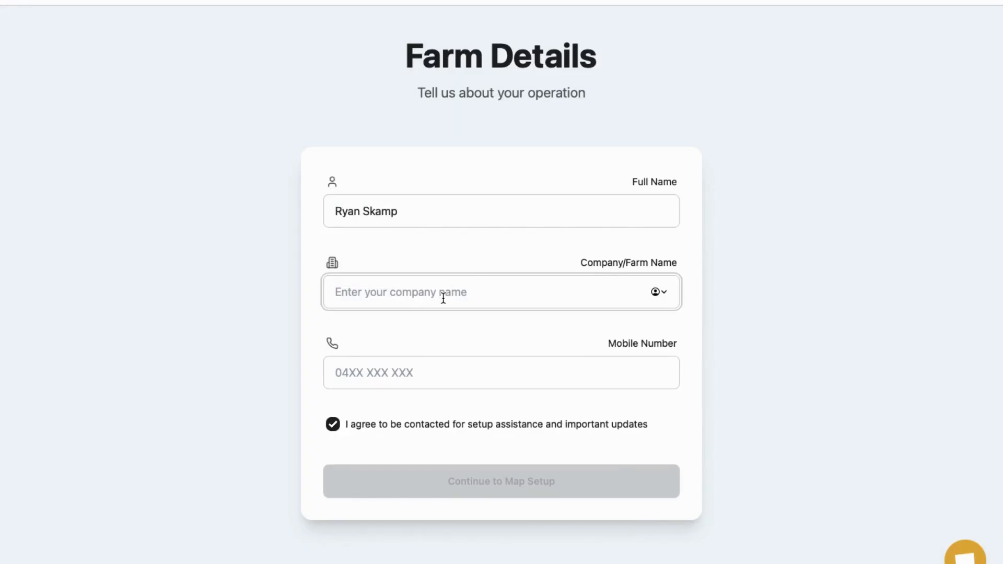
{"action": "type", "text": "Top Hill Farms"}
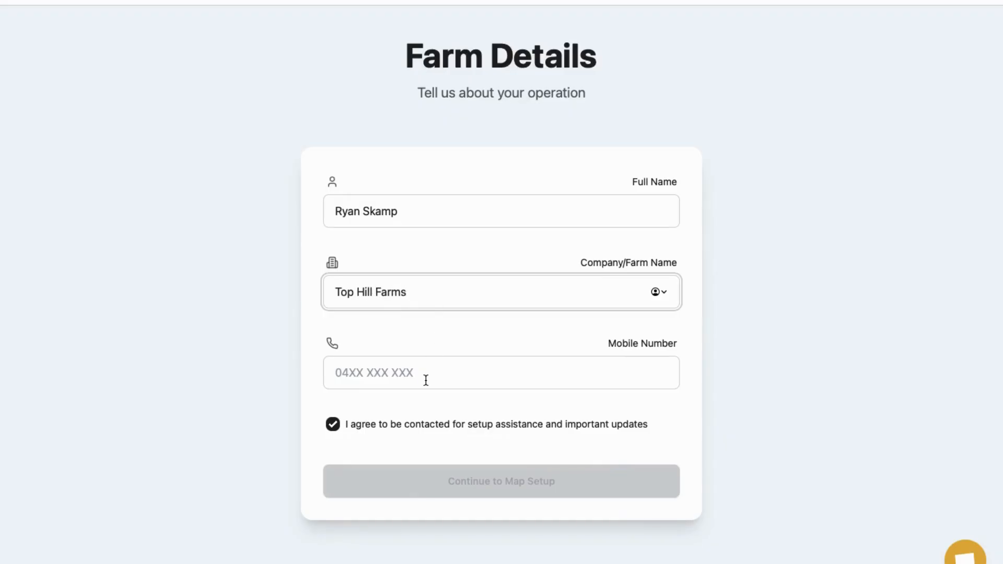
{"action": "left_click", "coordinate": [425, 380]}
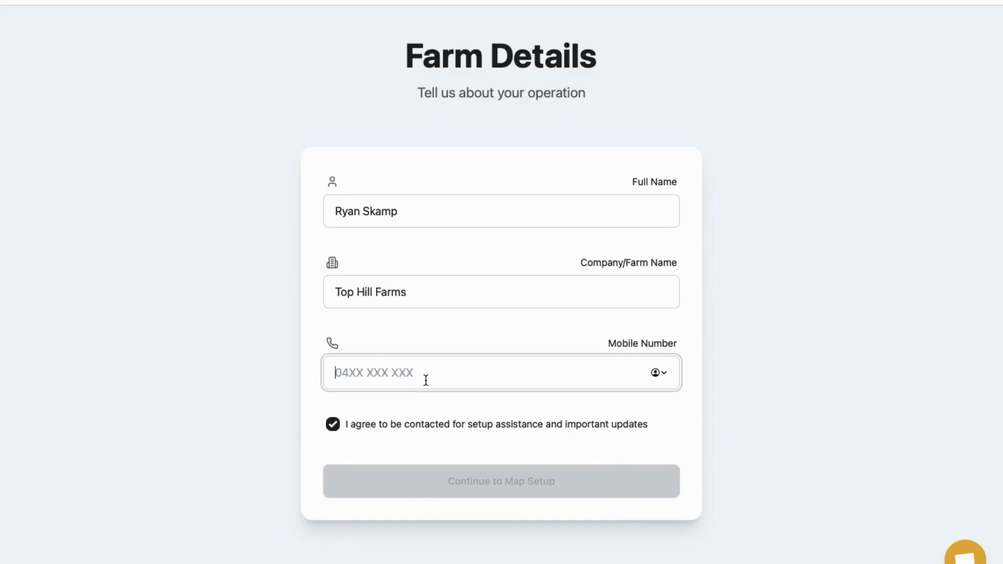
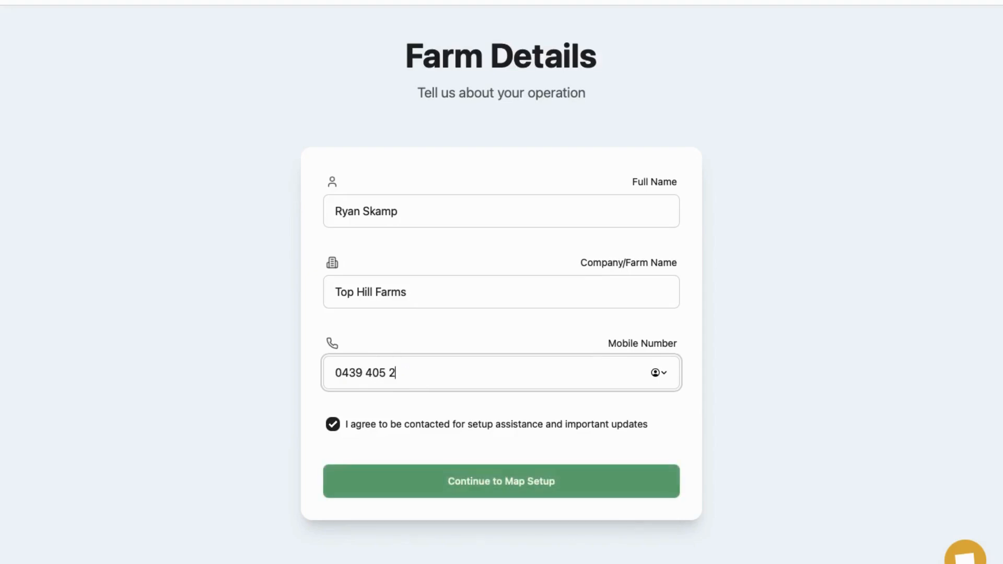
Step: Submit the farm details and skip the user survey
{"action": "left_click", "coordinate": [480, 481]}
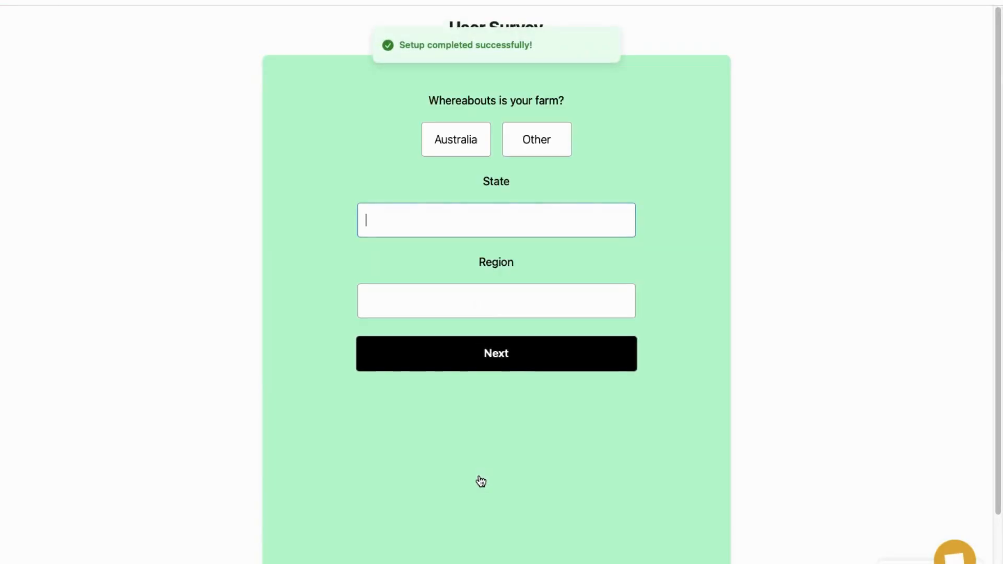
{"action": "scroll", "coordinate": [480, 458], "scroll_direction": "down", "scroll_amount": 3}
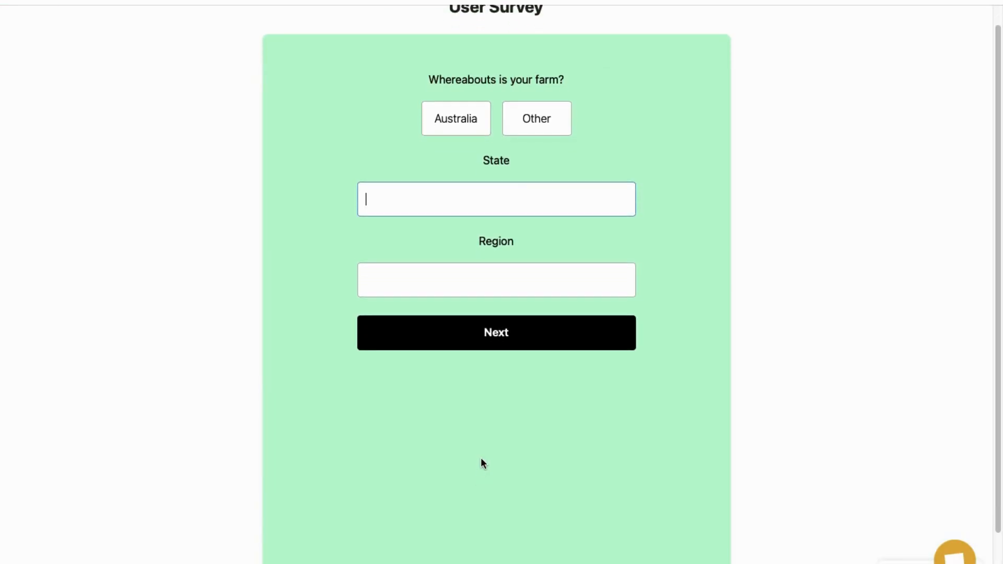
{"action": "left_click", "coordinate": [510, 545]}
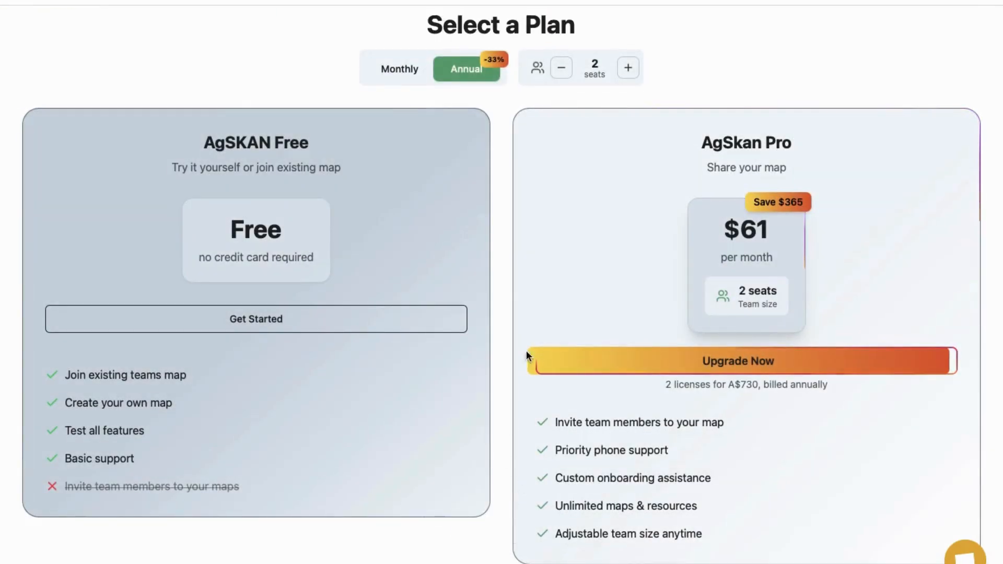
Step: Raise the annual Pro plan to 4 seats (A$1460/year) and start the upgrade
{"action": "left_click", "coordinate": [630, 69]}
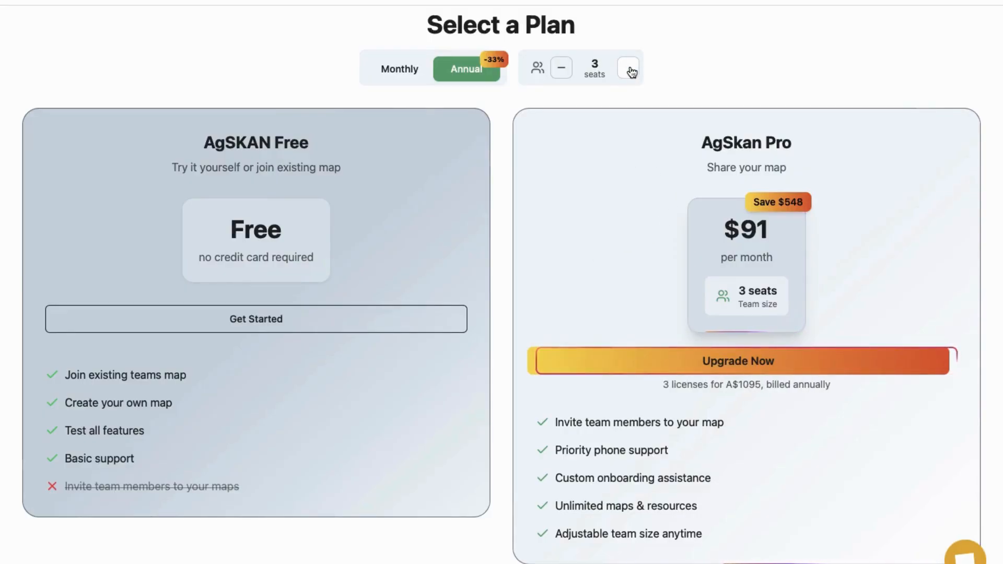
{"action": "left_click", "coordinate": [629, 69]}
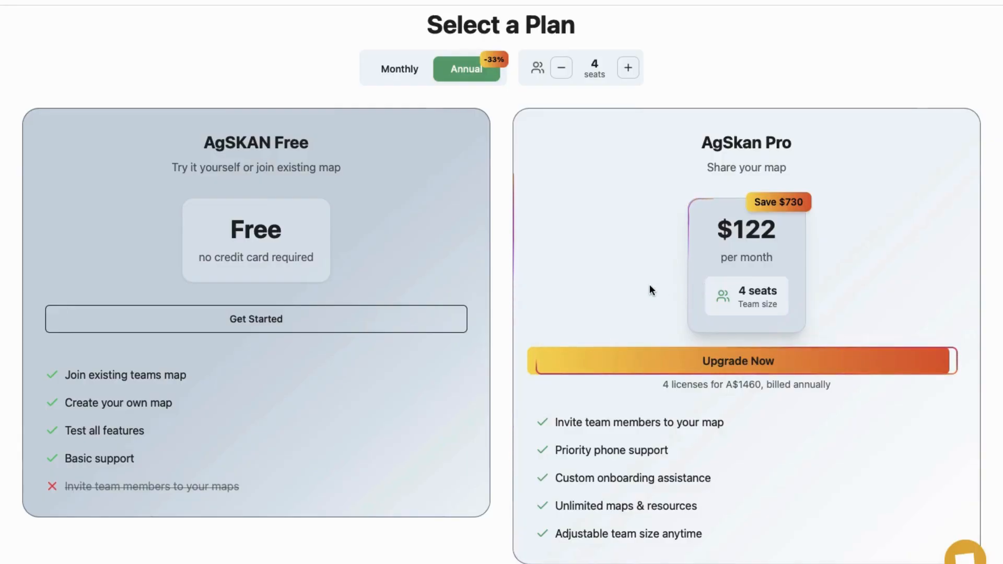
{"action": "left_click", "coordinate": [737, 364]}
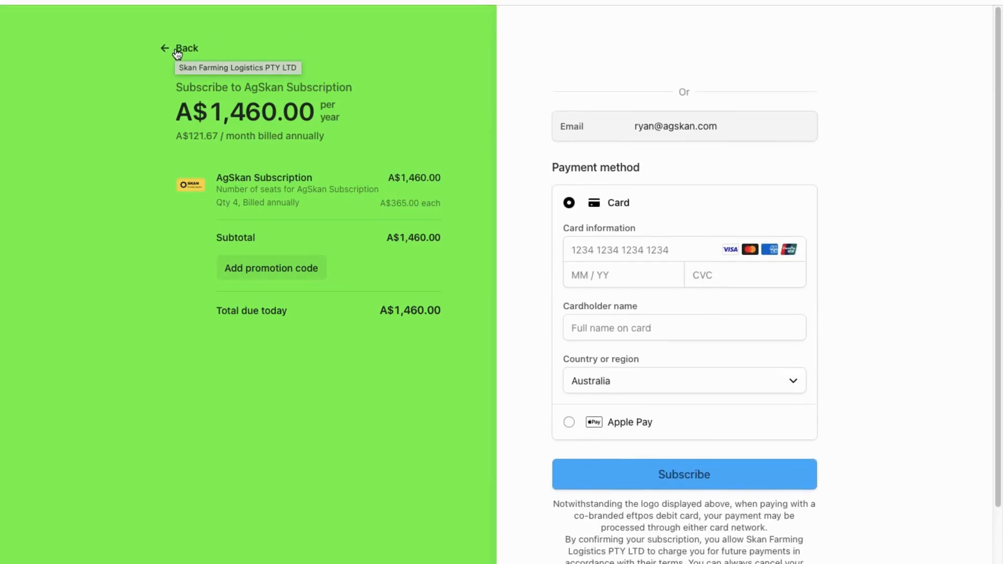
Step: Go Back from the A$1,460 Stripe checkout without paying
{"action": "left_click", "coordinate": [180, 49]}
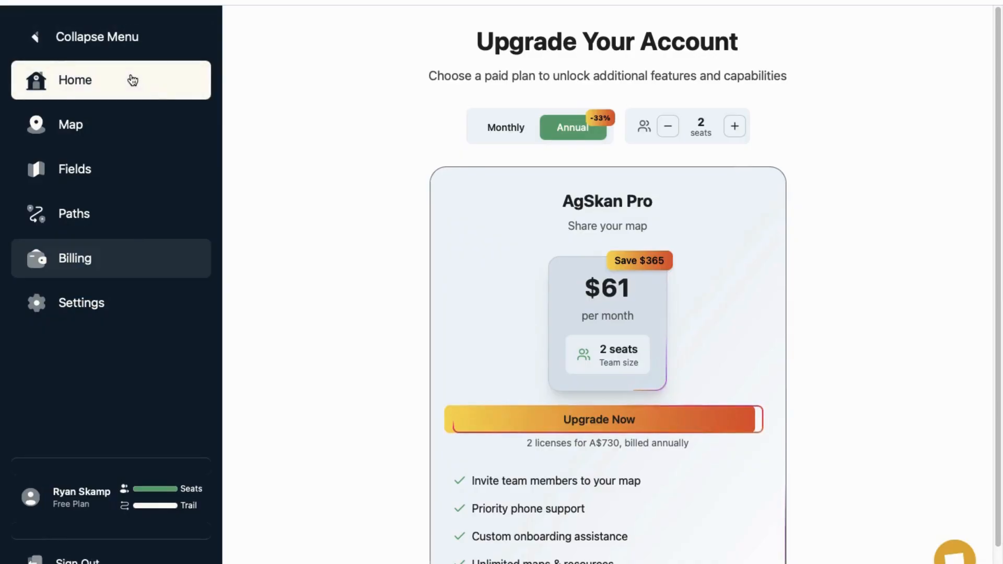
Step: From the home page, generate a new map named 'Top Hill Farm'
{"action": "left_click", "coordinate": [133, 84]}
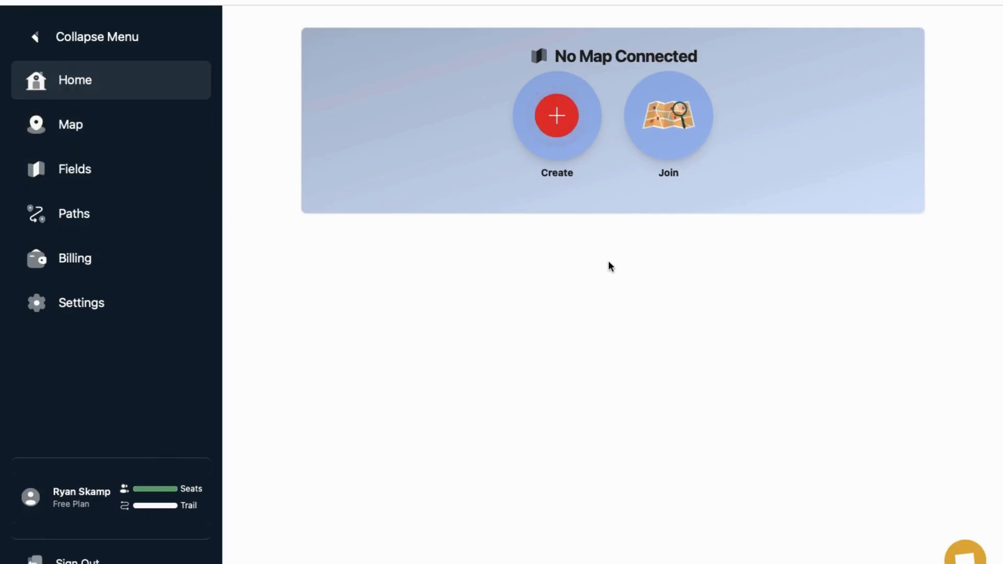
{"action": "left_click", "coordinate": [557, 115]}
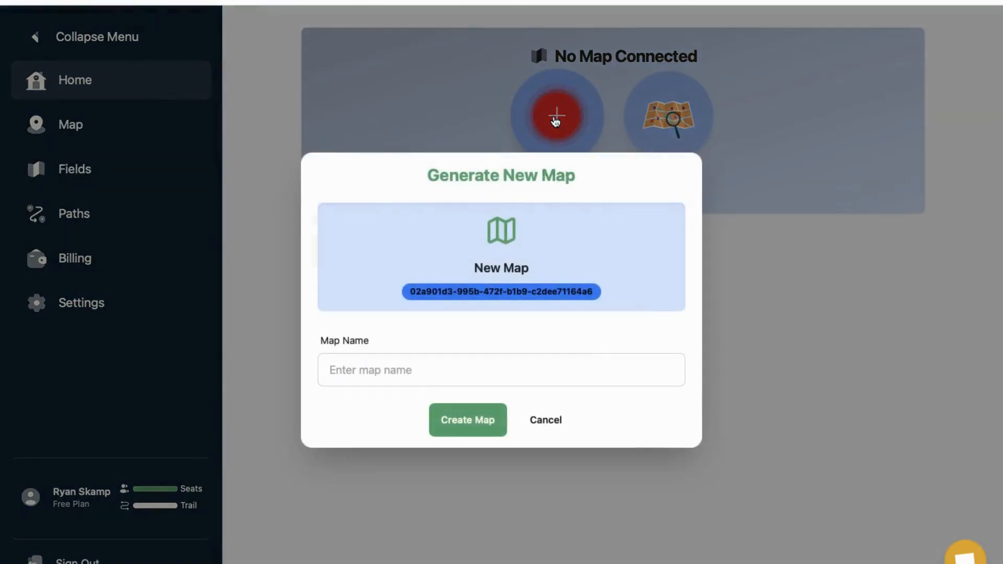
{"action": "left_click", "coordinate": [509, 366]}
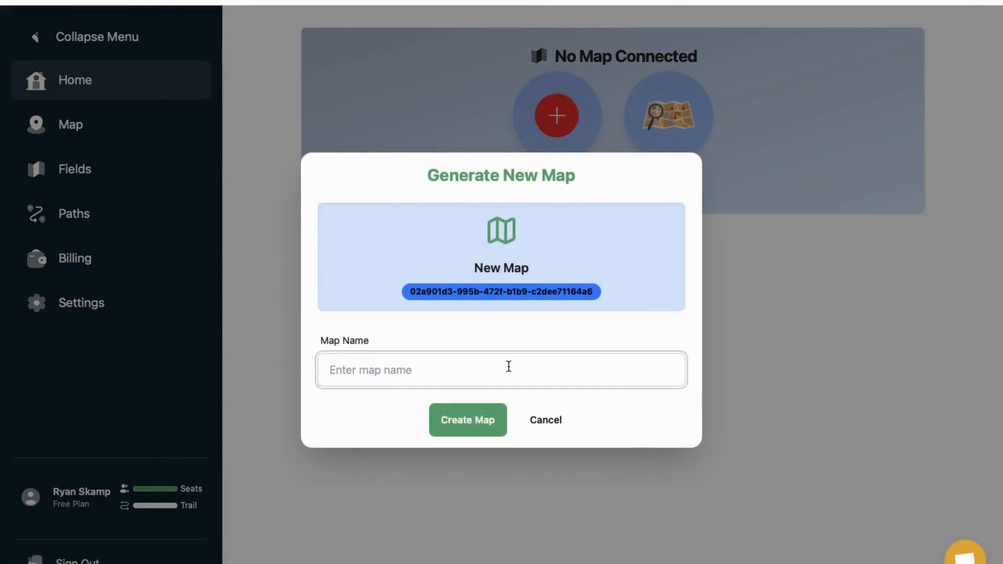
{"action": "type", "text": "Top"}
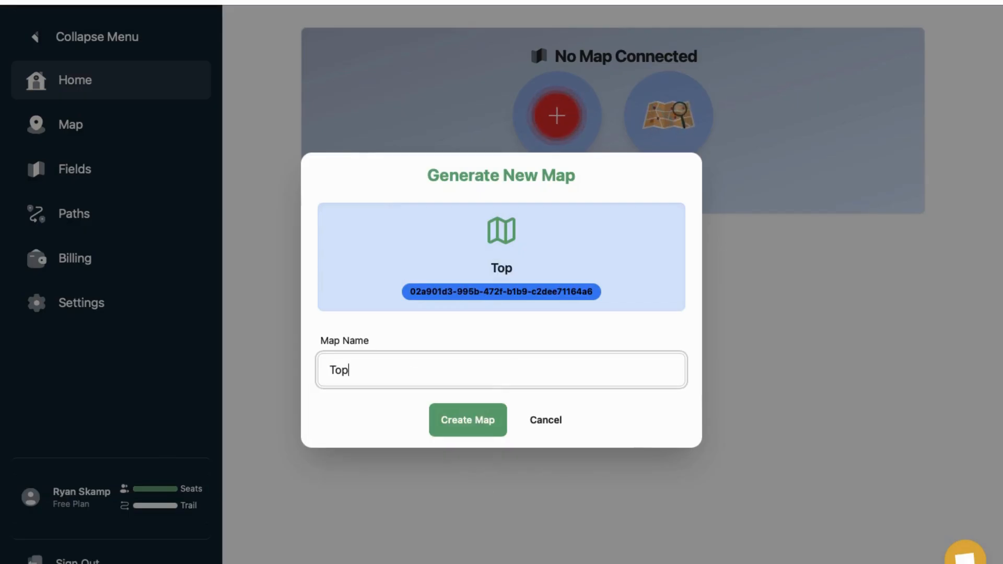
{"action": "type", "text": " Hill F"}
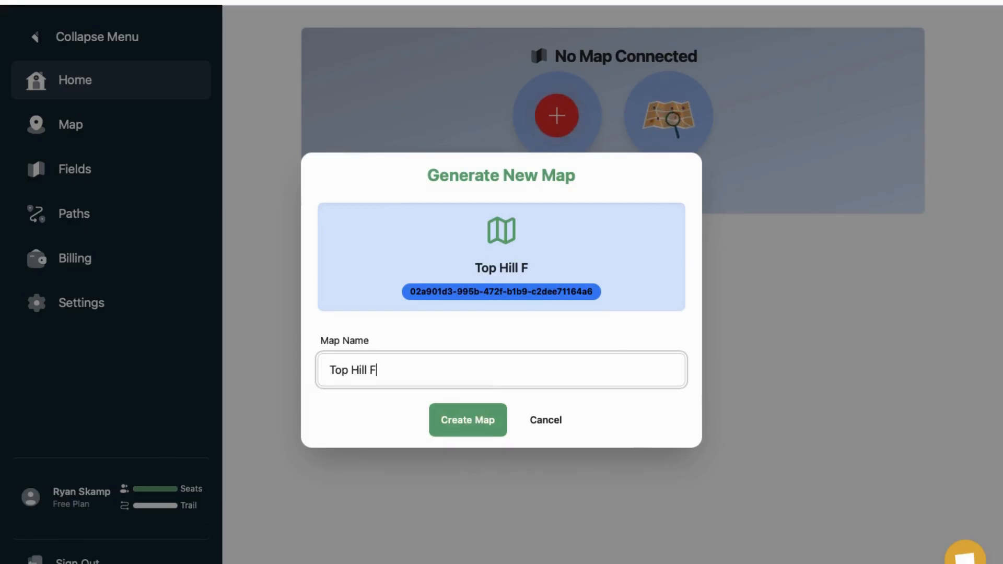
{"action": "type", "text": "arm"}
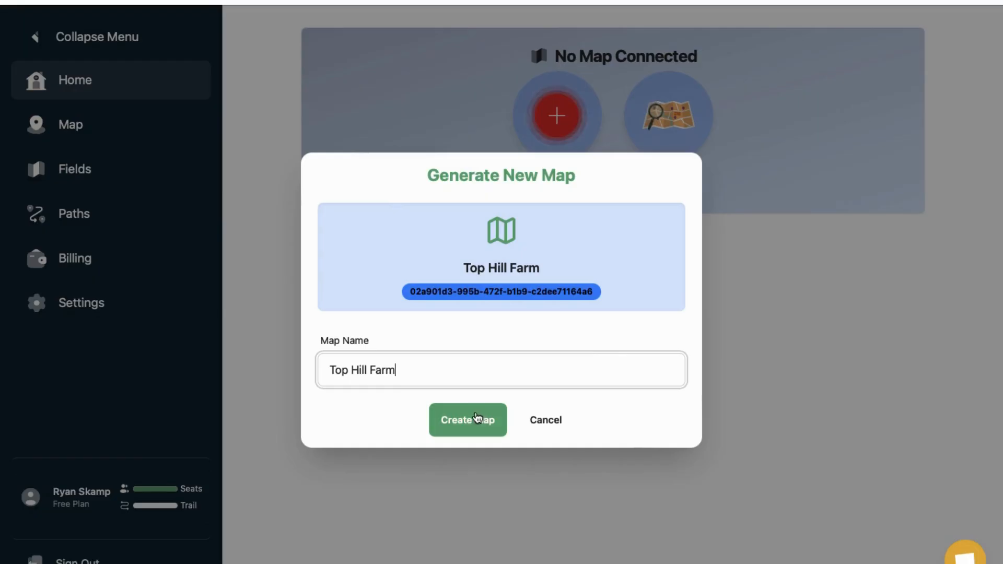
{"action": "left_click", "coordinate": [472, 419]}
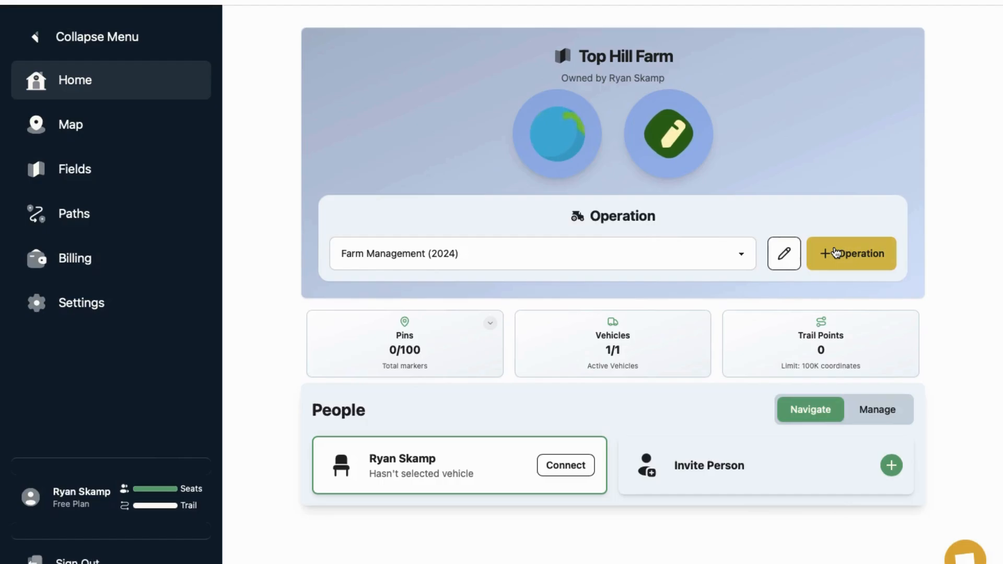
Step: Add a 2025 operation named 'Seeding - Barley', then go to Field Management
{"action": "left_click", "coordinate": [835, 253]}
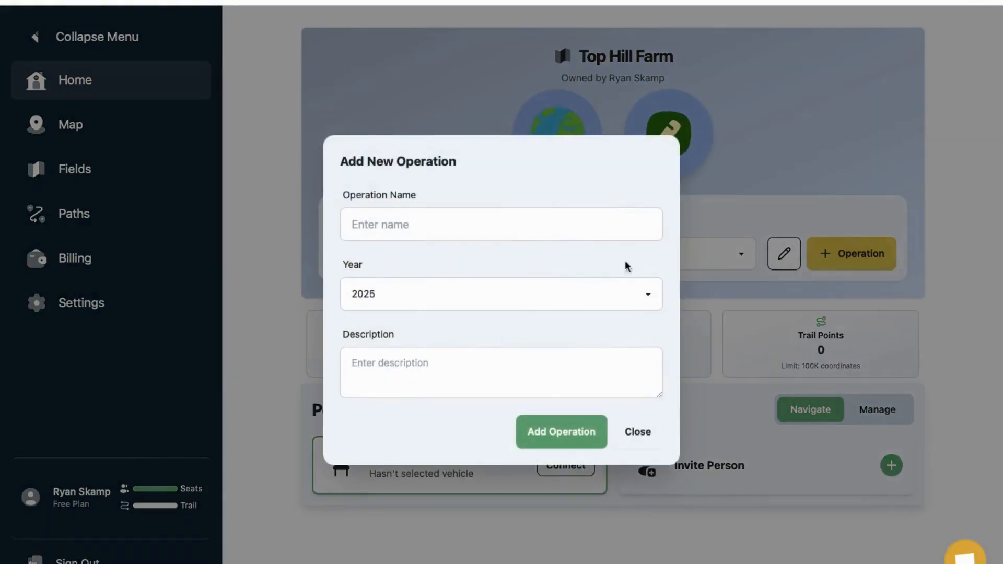
{"action": "left_click", "coordinate": [518, 214]}
{"action": "type", "text": "Se"}
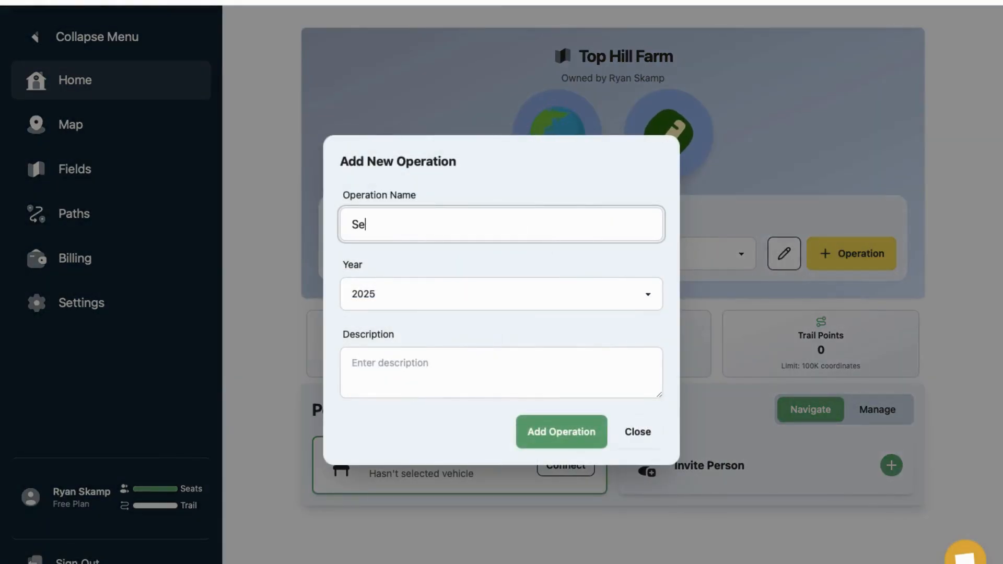
{"action": "type", "text": "eding "}
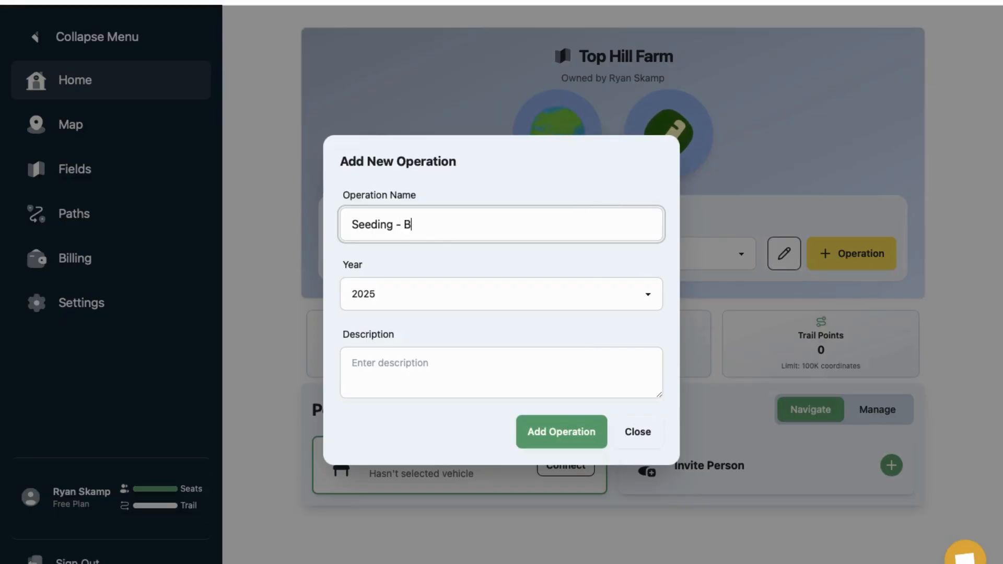
{"action": "type", "text": "- Barley"}
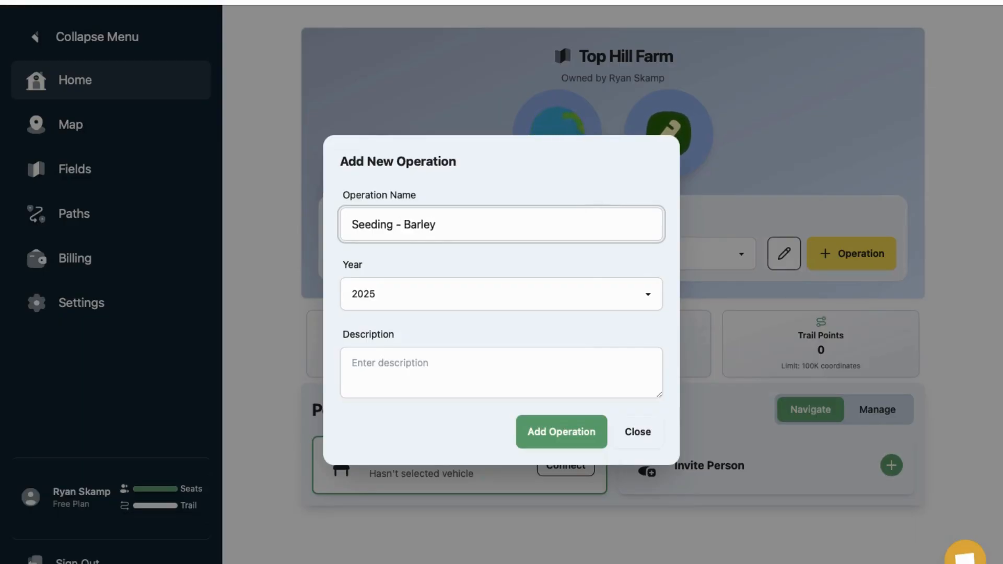
{"action": "left_click", "coordinate": [569, 442]}
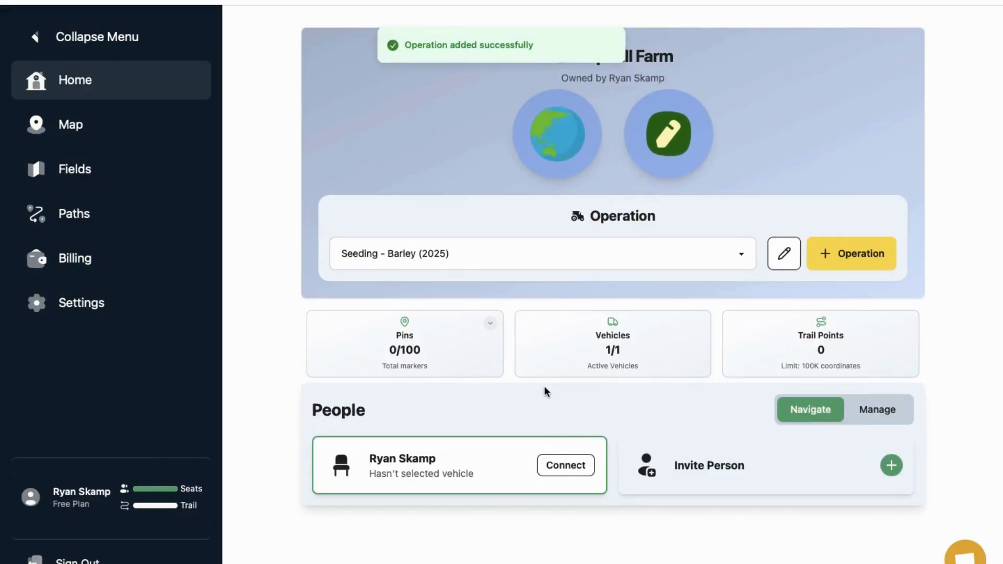
{"action": "left_click", "coordinate": [56, 175]}
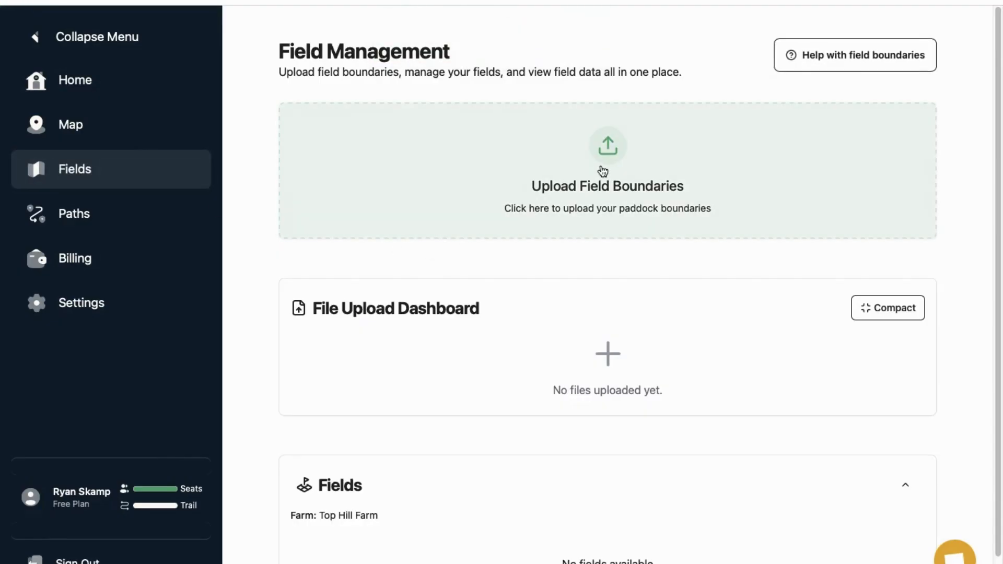
Step: Upload the 168836.kml paddock boundary file from Downloads
{"action": "left_click", "coordinate": [609, 164]}
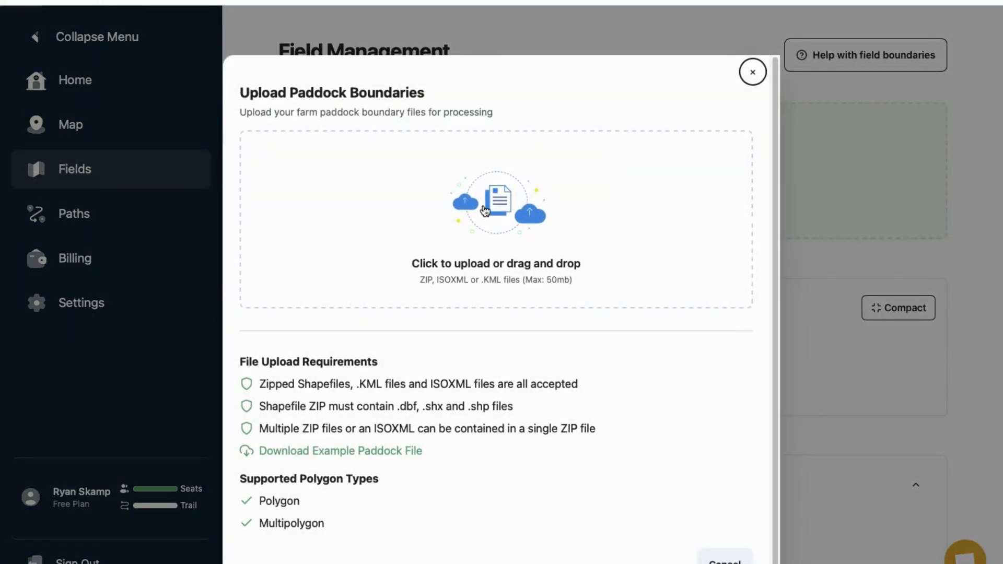
{"action": "left_click", "coordinate": [485, 211]}
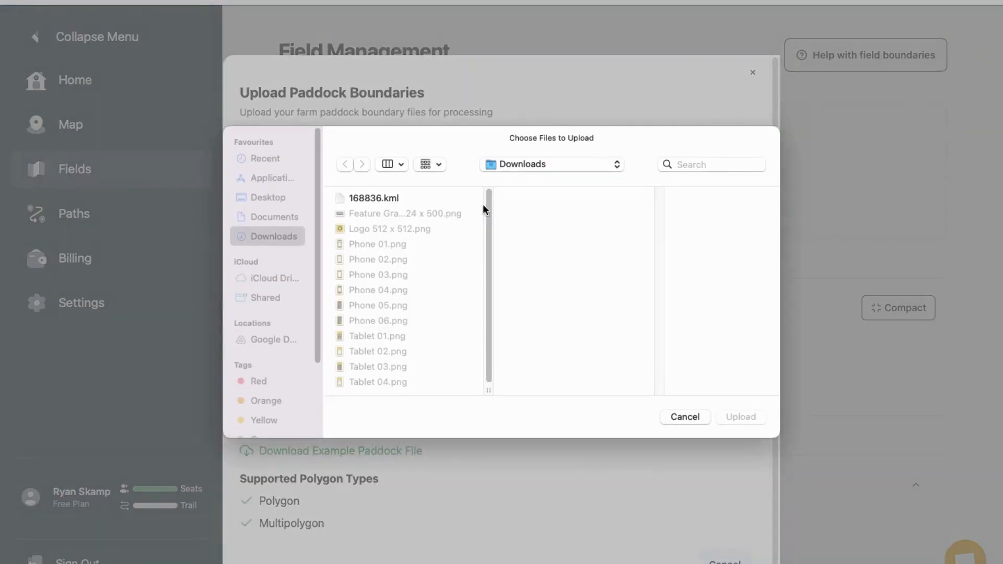
{"action": "left_click", "coordinate": [409, 196]}
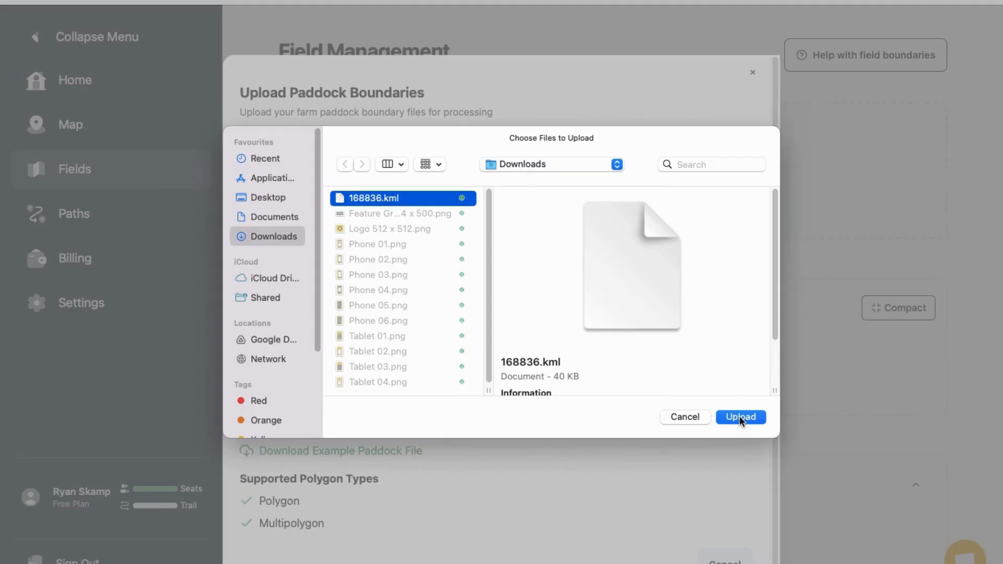
{"action": "left_click", "coordinate": [739, 415]}
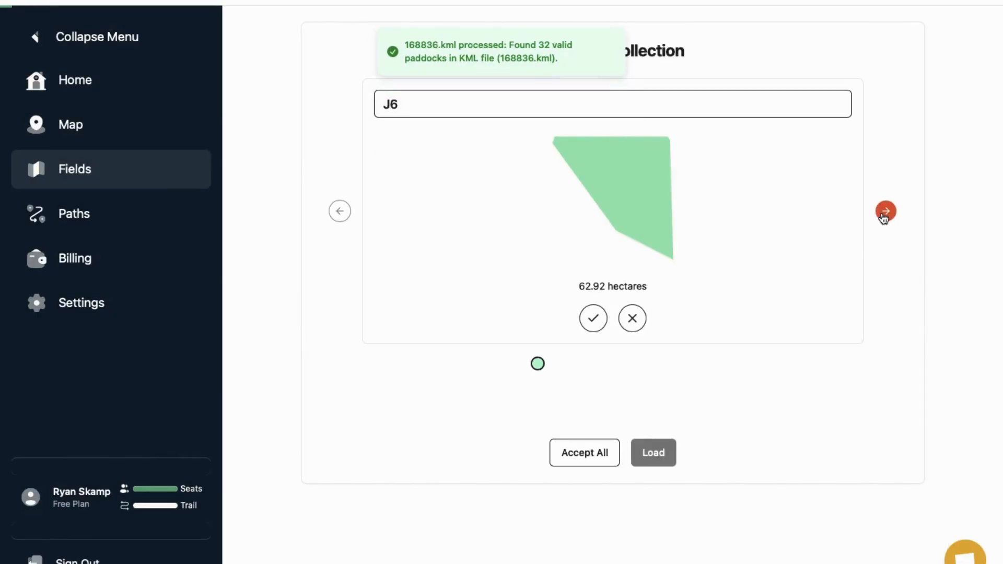
Step: Browse the paddocks, accept and load all 32, then return to the Home dashboard
{"action": "left_click", "coordinate": [885, 212]}
{"action": "left_click", "coordinate": [885, 212]}
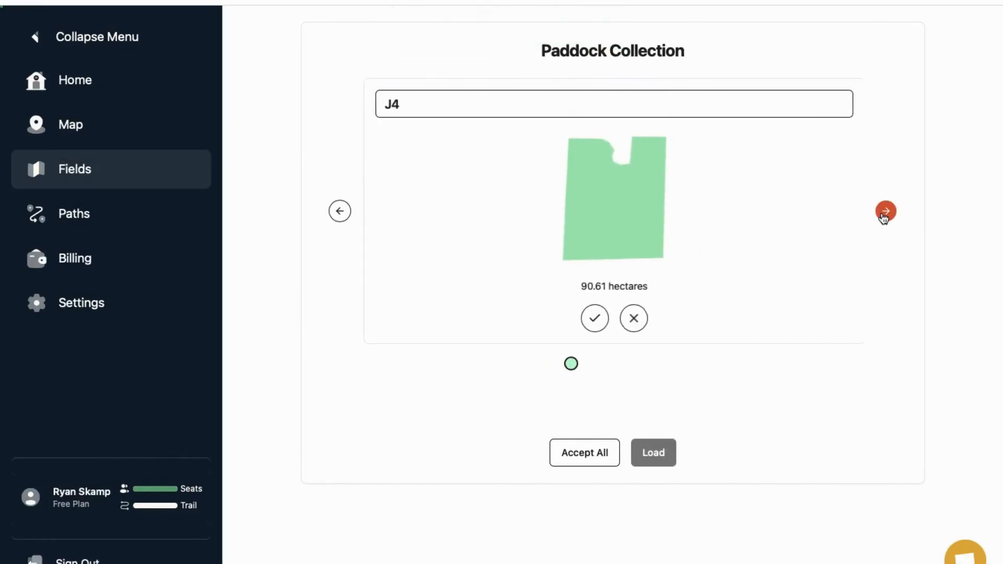
{"action": "left_click", "coordinate": [885, 215]}
{"action": "left_click", "coordinate": [884, 214]}
{"action": "left_click", "coordinate": [884, 213]}
{"action": "left_click", "coordinate": [575, 463]}
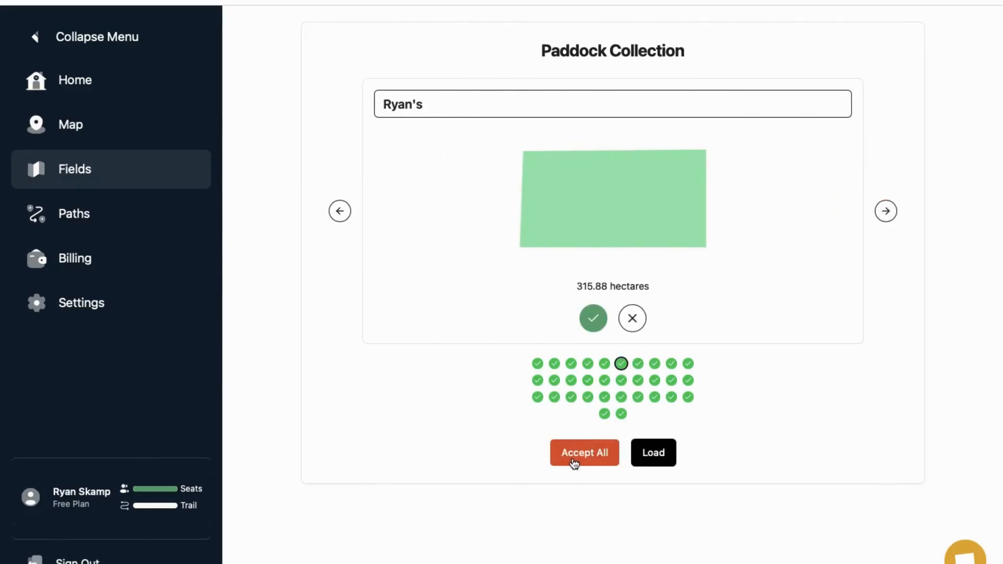
{"action": "left_click", "coordinate": [661, 460]}
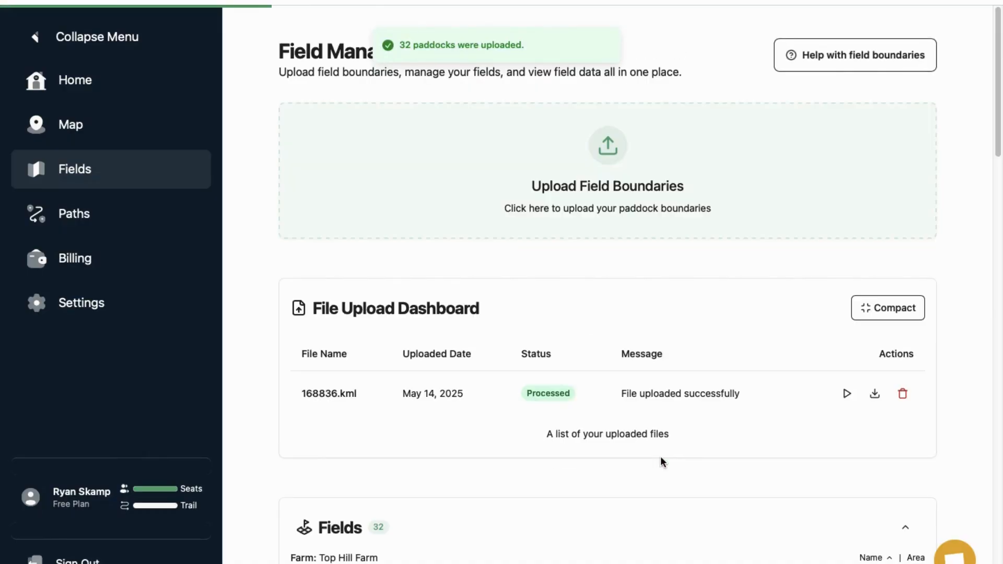
{"action": "left_click", "coordinate": [106, 94]}
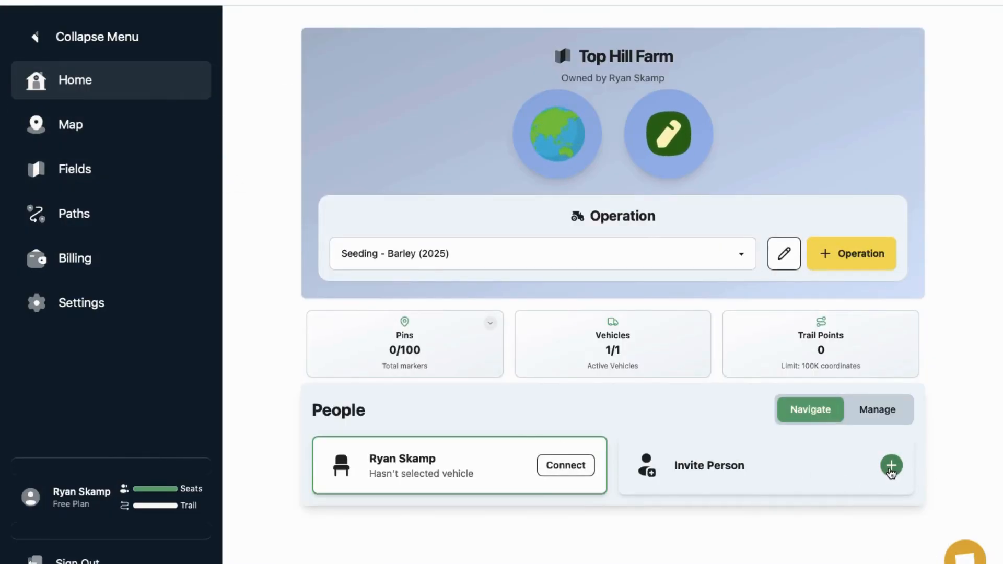
Step: Copy the Top Hill Farm map ID from the invite dialog, then open a blank note
{"action": "left_click", "coordinate": [891, 470]}
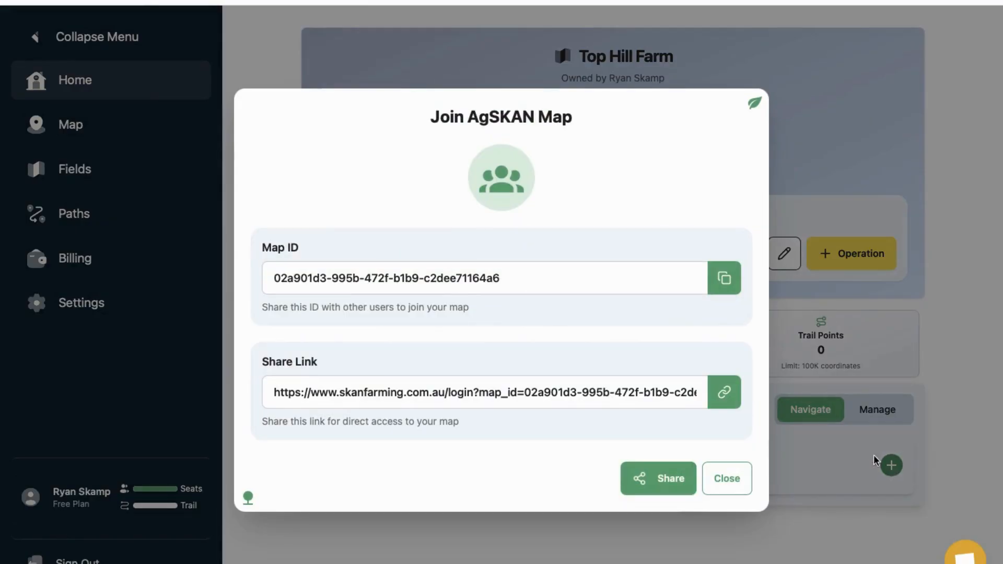
{"action": "left_click", "coordinate": [722, 279]}
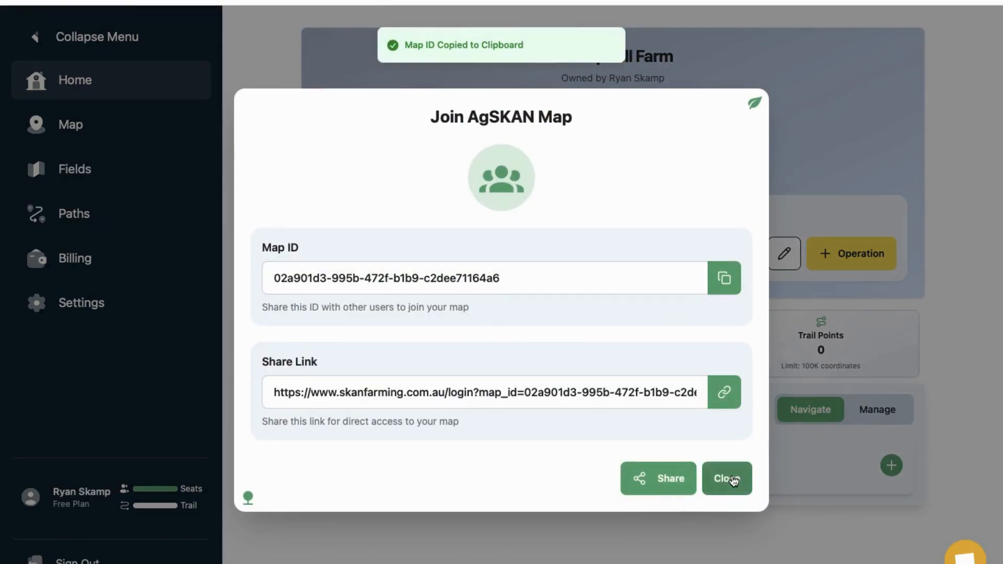
{"action": "left_click", "coordinate": [733, 480]}
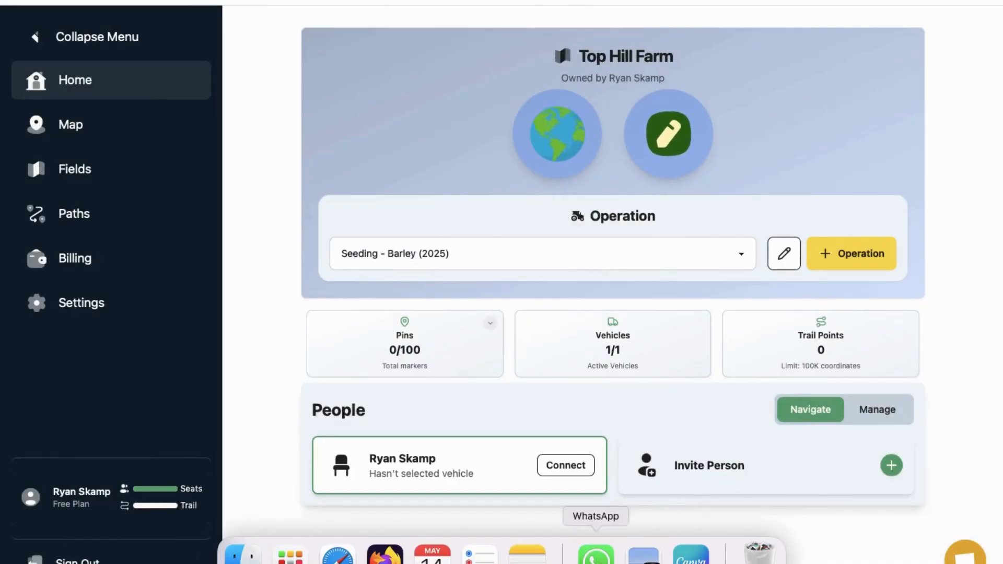
{"action": "left_click", "coordinate": [526, 552]}
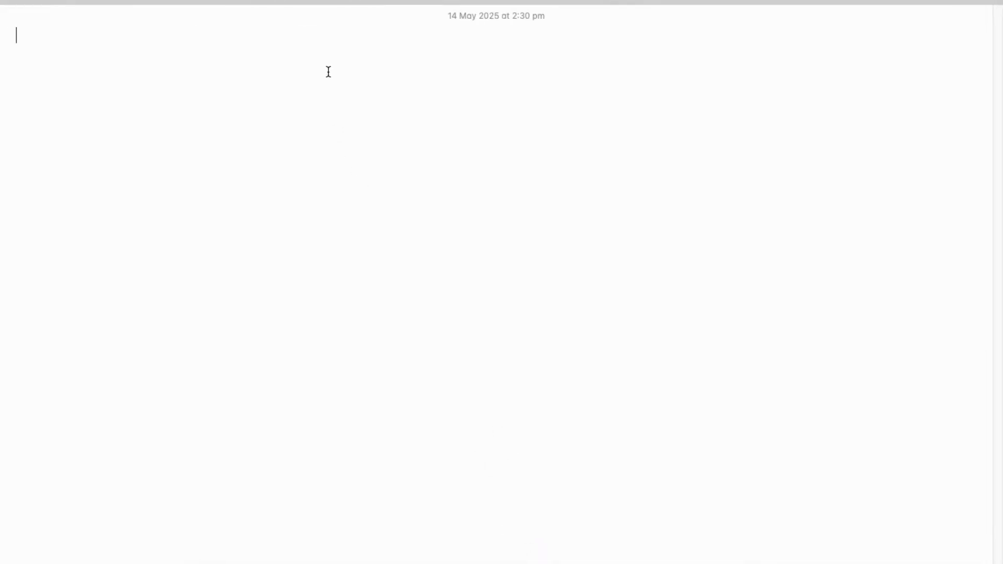
Step: Paste the copied map ID into a Notes note, clear the pasted line, and return to Safari
{"action": "key", "text": "super+v"}
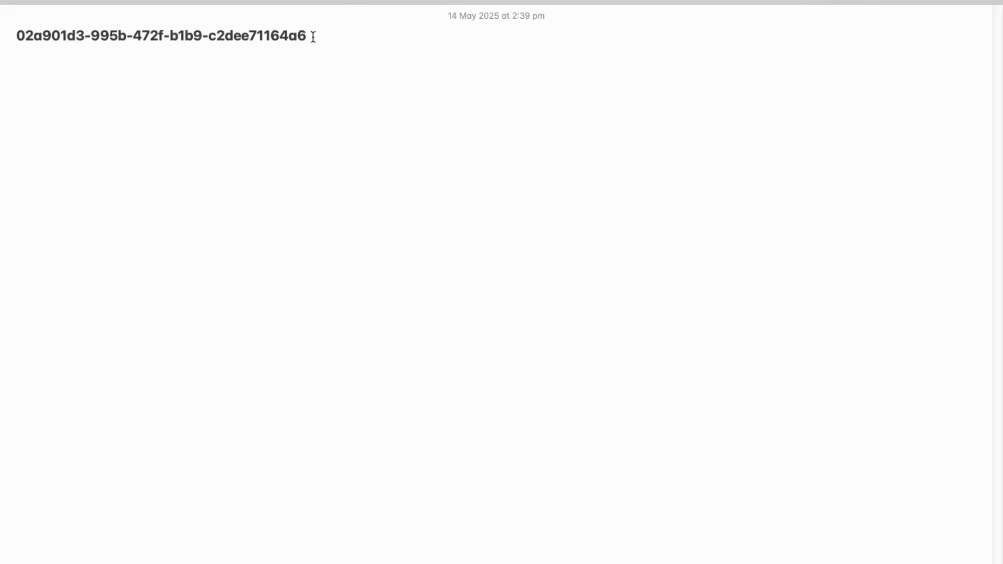
{"action": "left_click_drag", "start_coordinate": [322, 37], "coordinate": [16, 37]}
{"action": "key", "text": "BackSpace"}
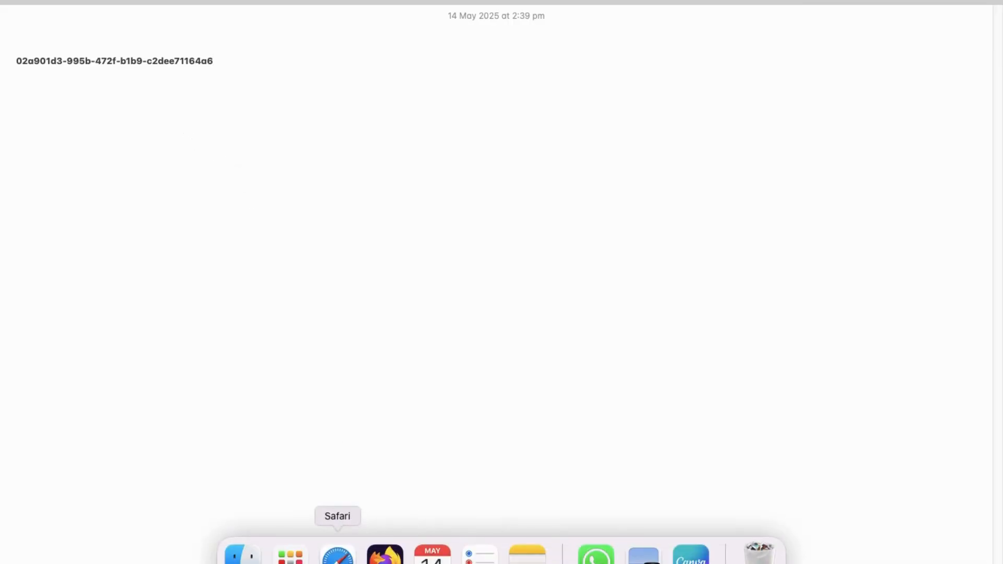
{"action": "left_click", "coordinate": [337, 555]}
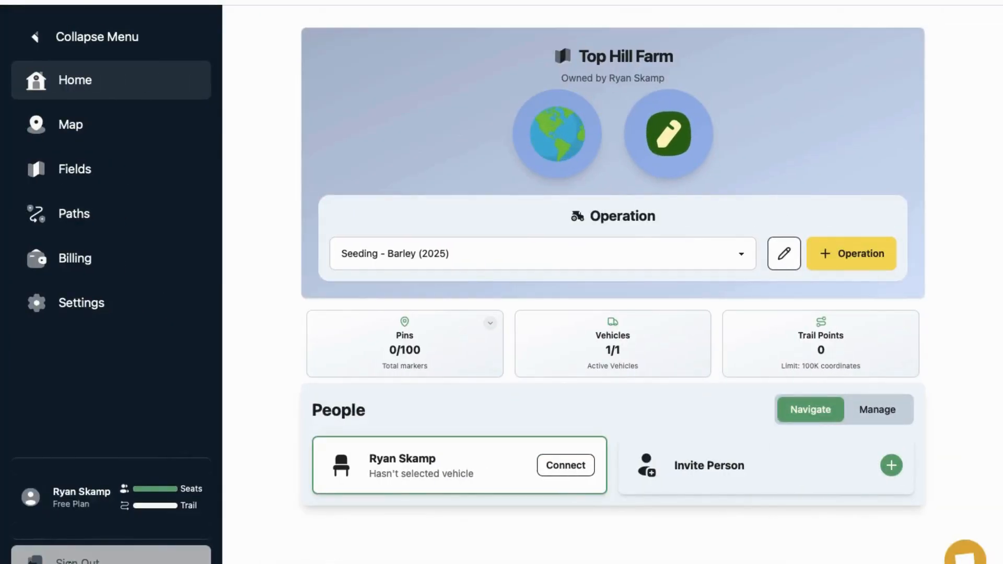
Step: Sign out of the owner account and start a new sign-up with the first operator's email
{"action": "left_click", "coordinate": [70, 562]}
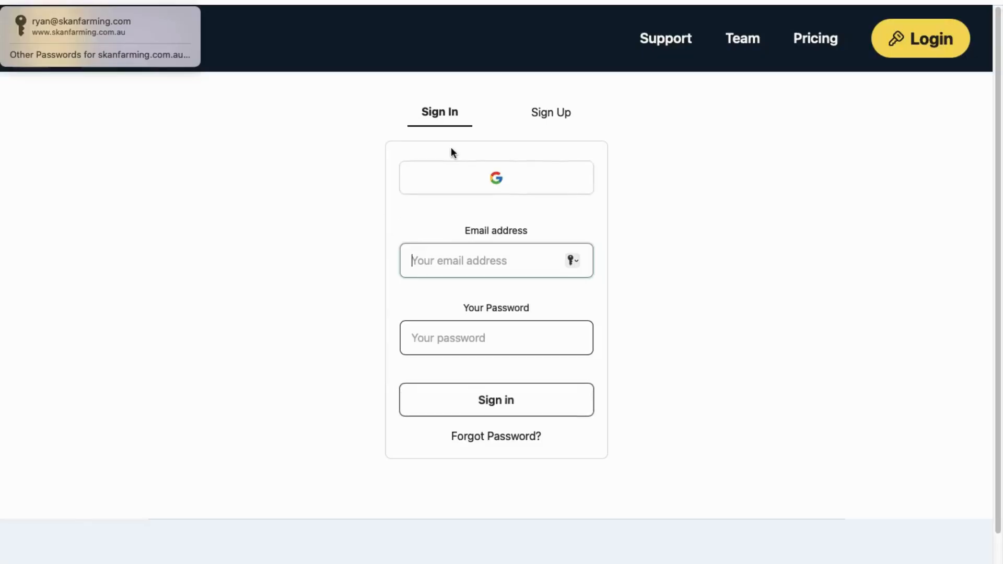
{"action": "left_click", "coordinate": [540, 128]}
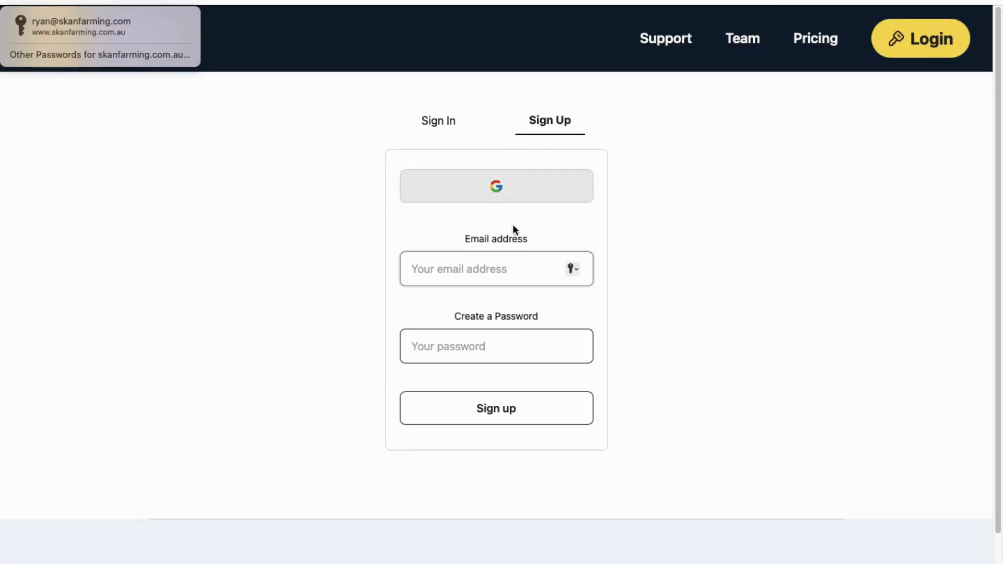
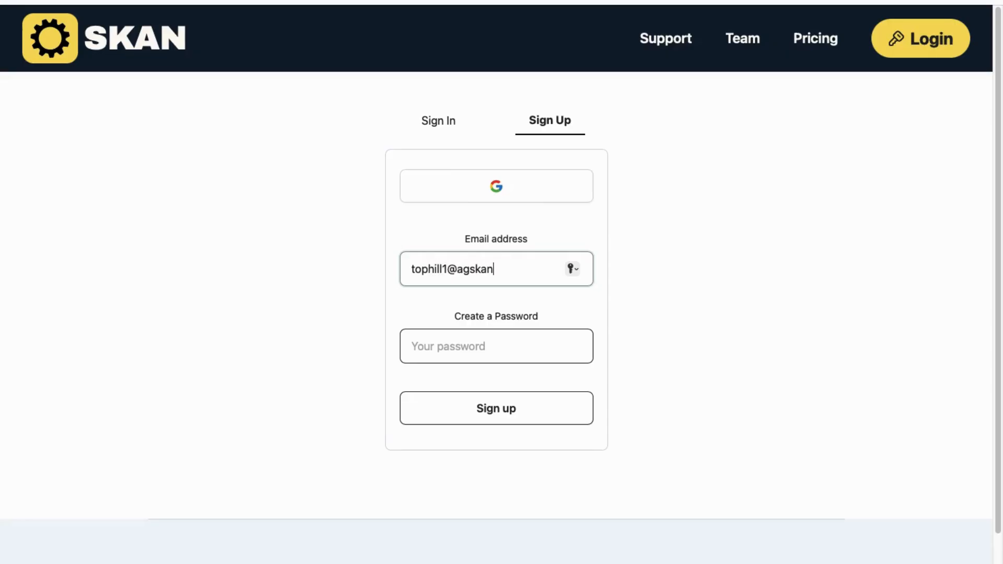
Step: Set a self-chosen password for the new account and submit the sign-up
{"action": "left_click", "coordinate": [528, 360]}
{"action": "left_click", "coordinate": [701, 384]}
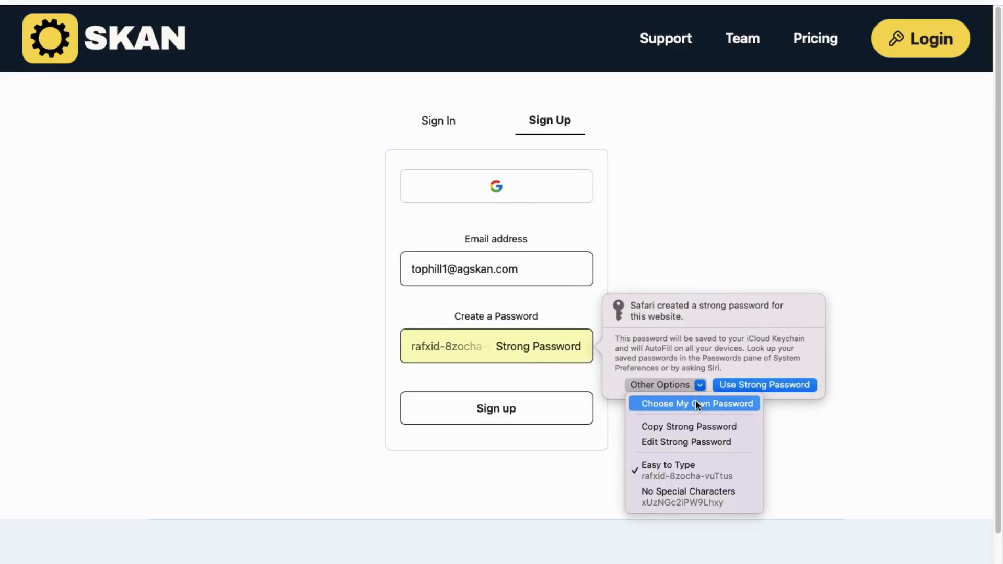
{"action": "left_click", "coordinate": [695, 402]}
{"action": "type", "text": "••"}
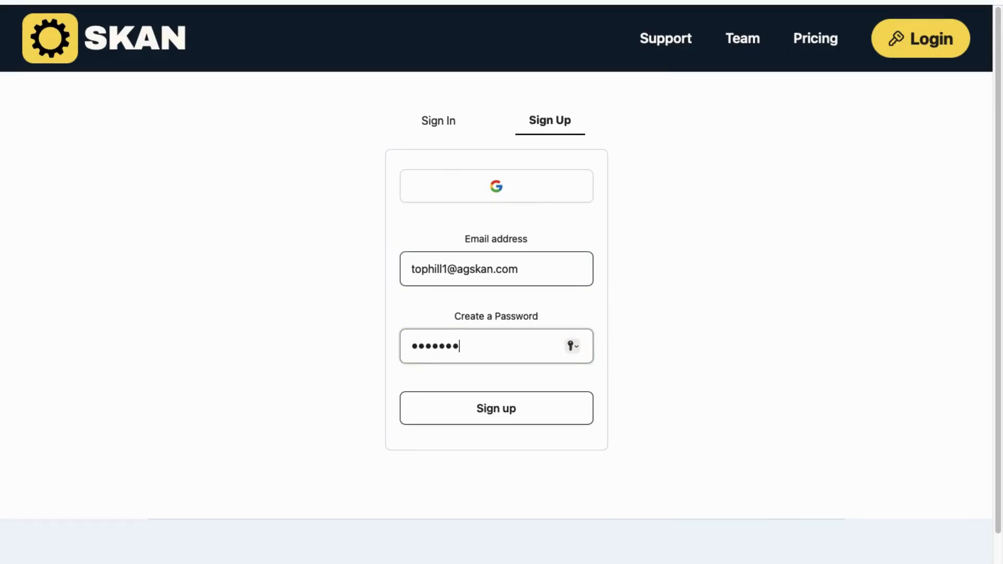
{"action": "left_click", "coordinate": [515, 408]}
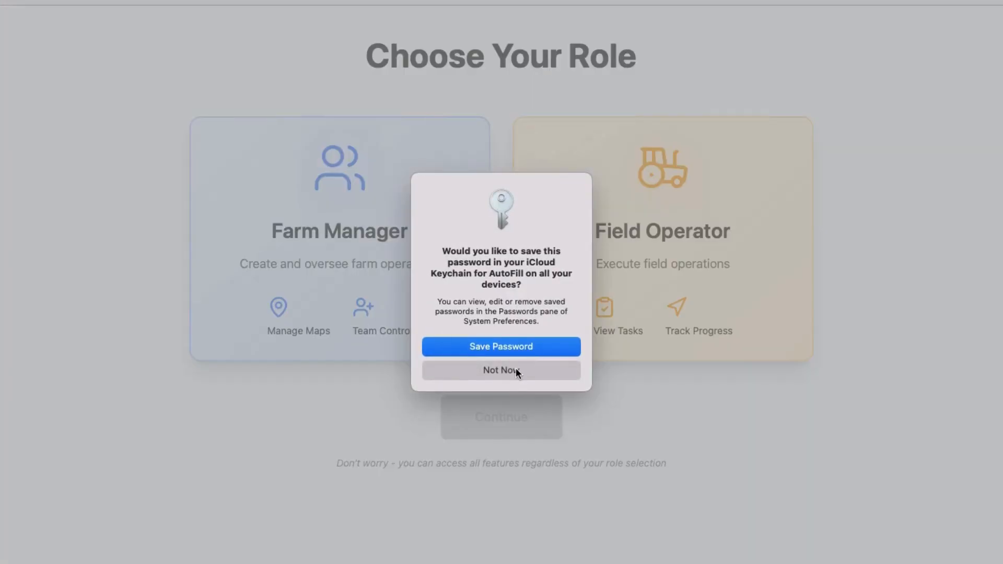
Step: Decline saving the password and choose the Field Operator role
{"action": "left_click", "coordinate": [514, 369]}
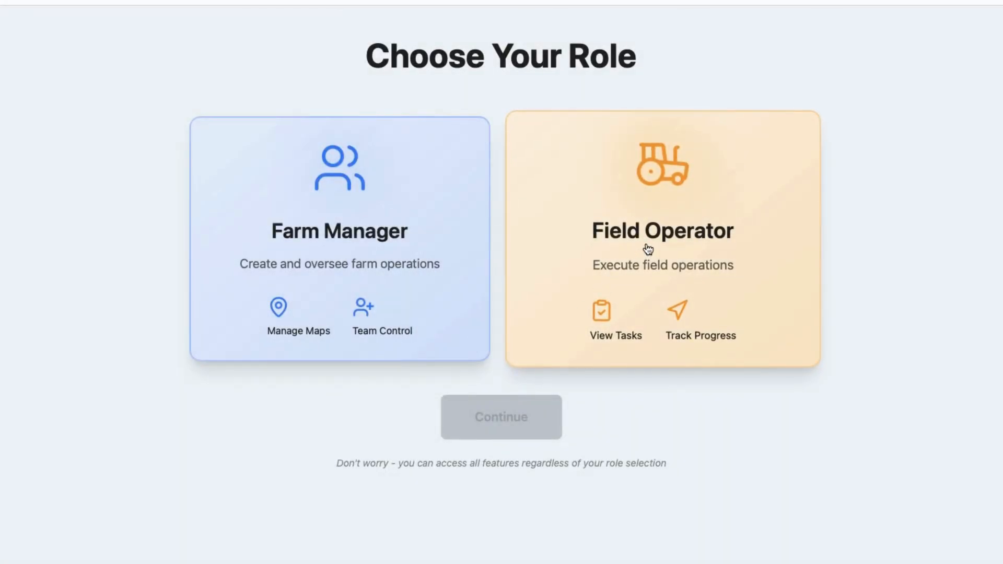
{"action": "left_click", "coordinate": [648, 250]}
{"action": "left_click", "coordinate": [509, 418]}
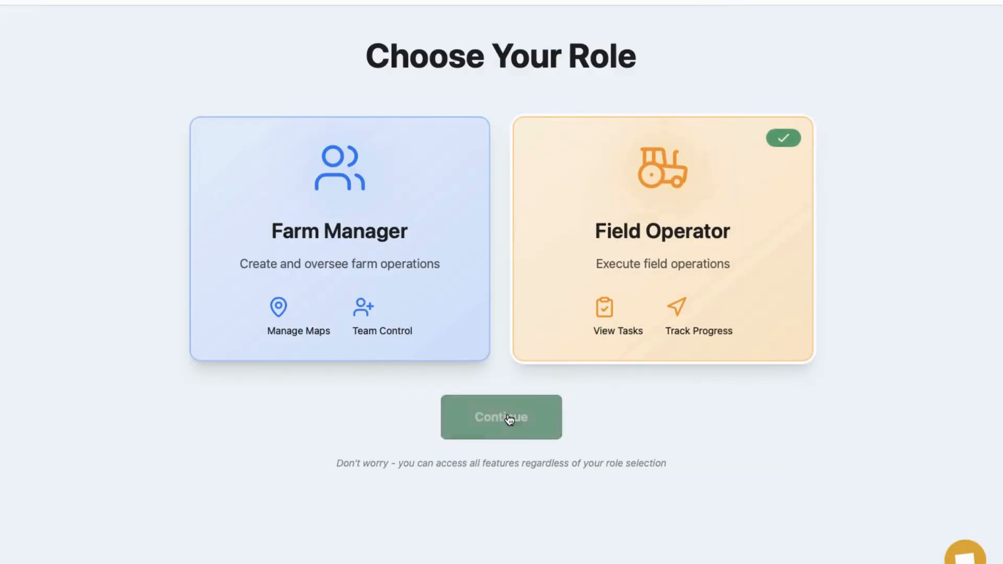
Step: Name the operator Top Hill 1, paste the map ID, and join the Top Hill Farm map
{"action": "left_click", "coordinate": [483, 208]}
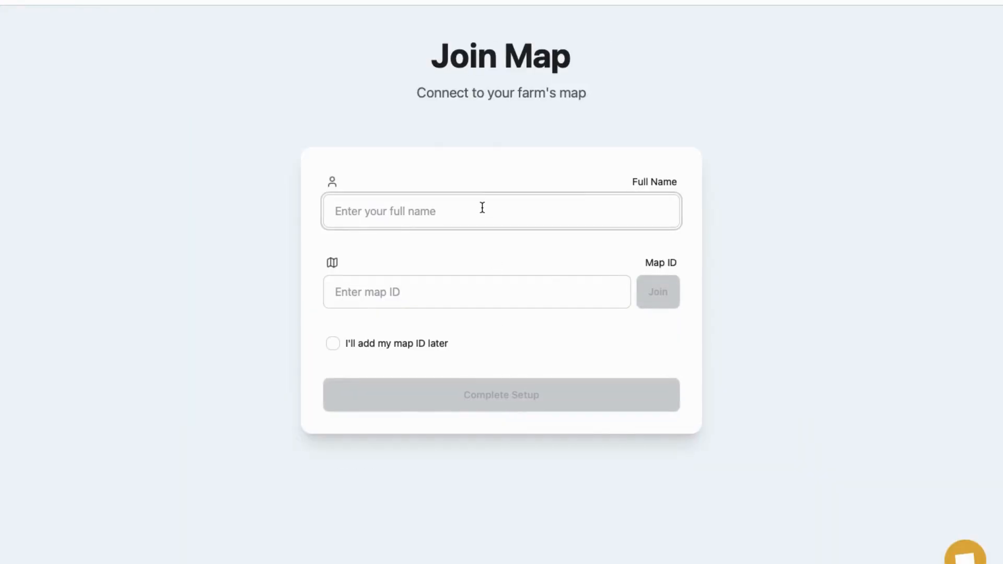
{"action": "type", "text": "Top Hill 1"}
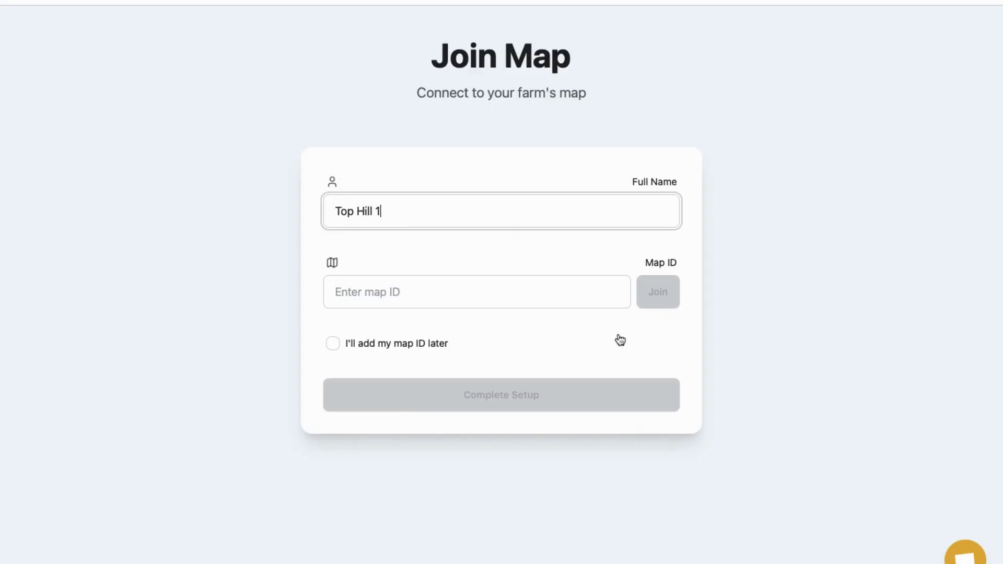
{"action": "left_click", "coordinate": [495, 294]}
{"action": "key", "text": "ctrl+v"}
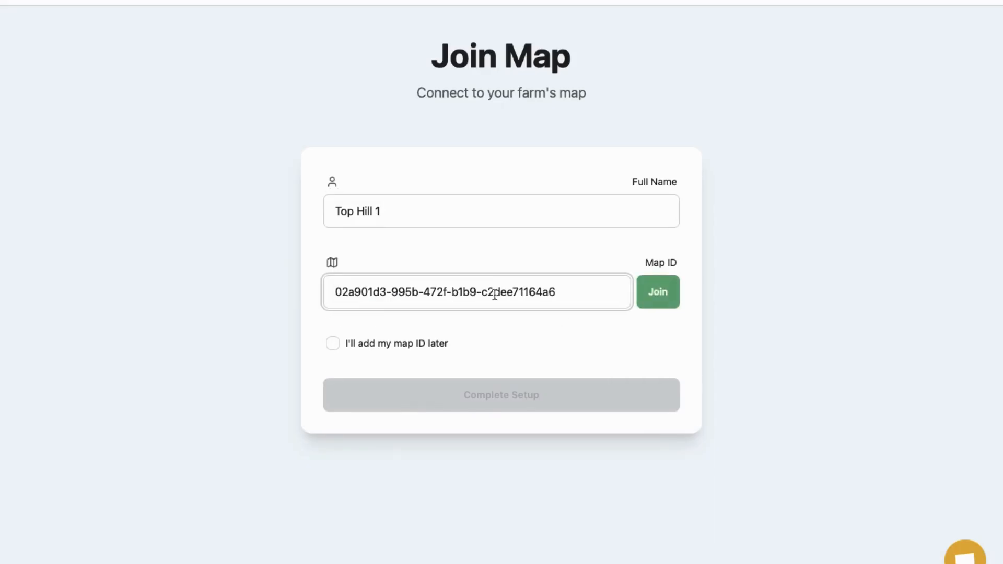
{"action": "left_click", "coordinate": [665, 300]}
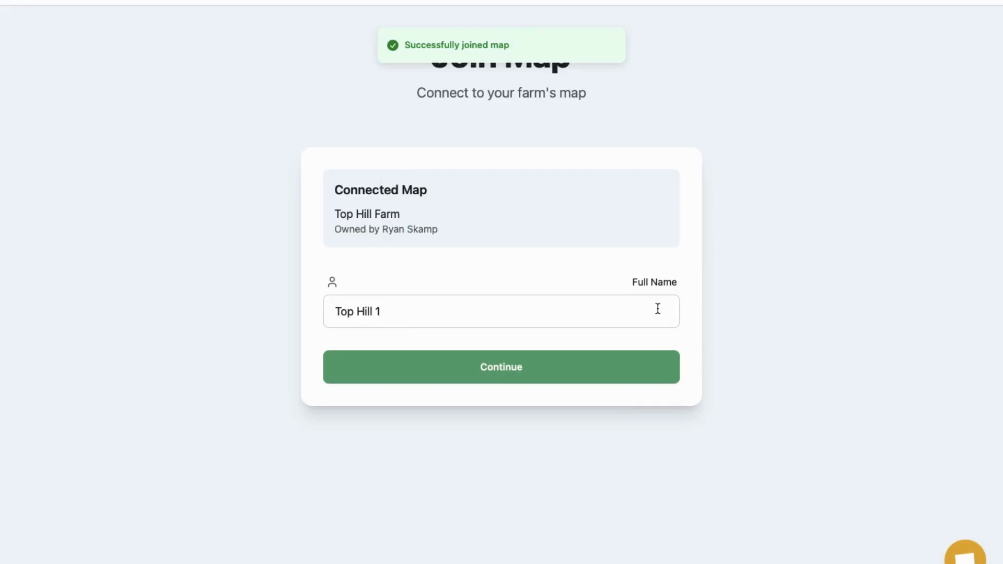
{"action": "left_click", "coordinate": [512, 368]}
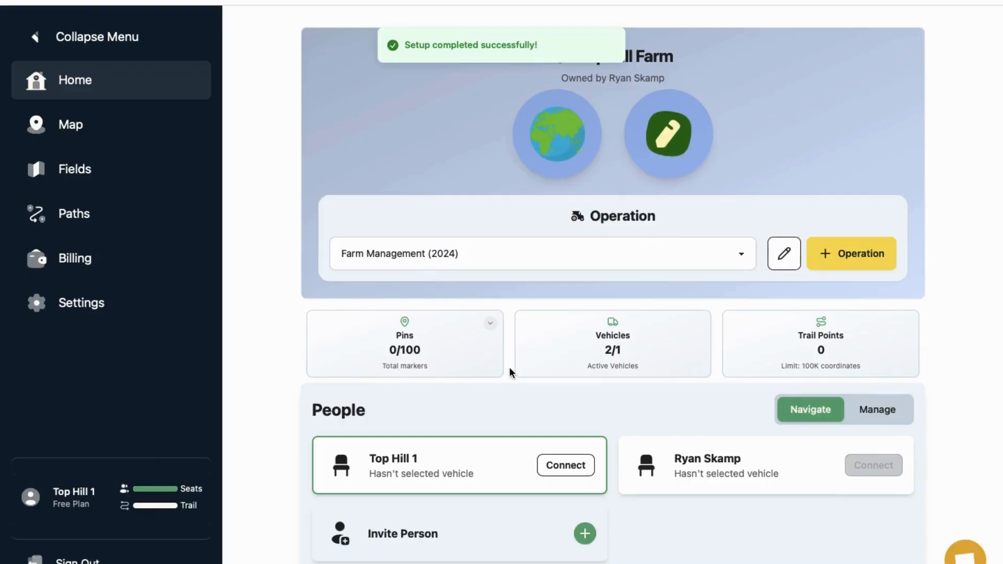
Step: Set Top Hill 1's operation to Seeding - Barley (2025), then sign out
{"action": "left_click", "coordinate": [741, 253]}
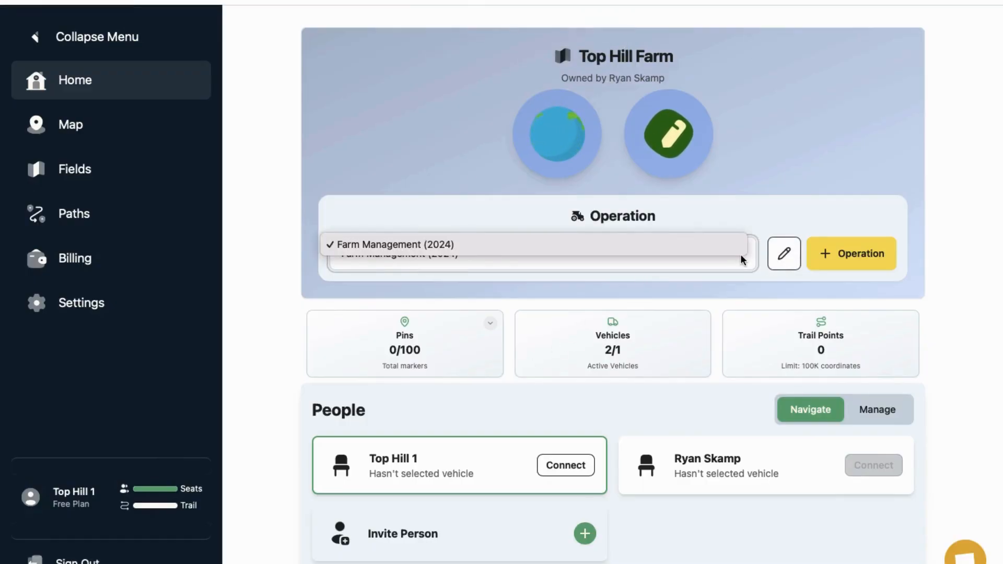
{"action": "left_click", "coordinate": [745, 243]}
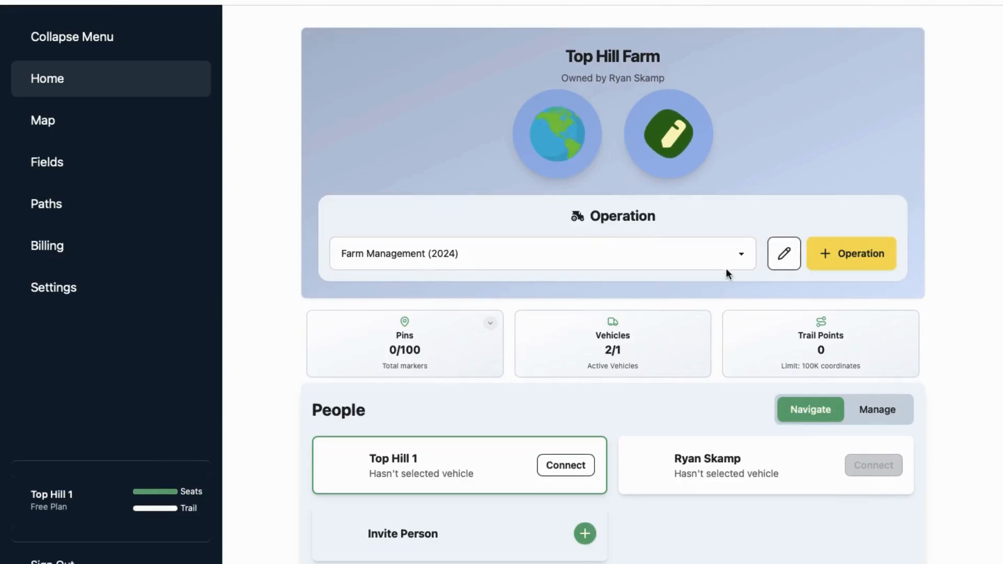
{"action": "left_click", "coordinate": [743, 254]}
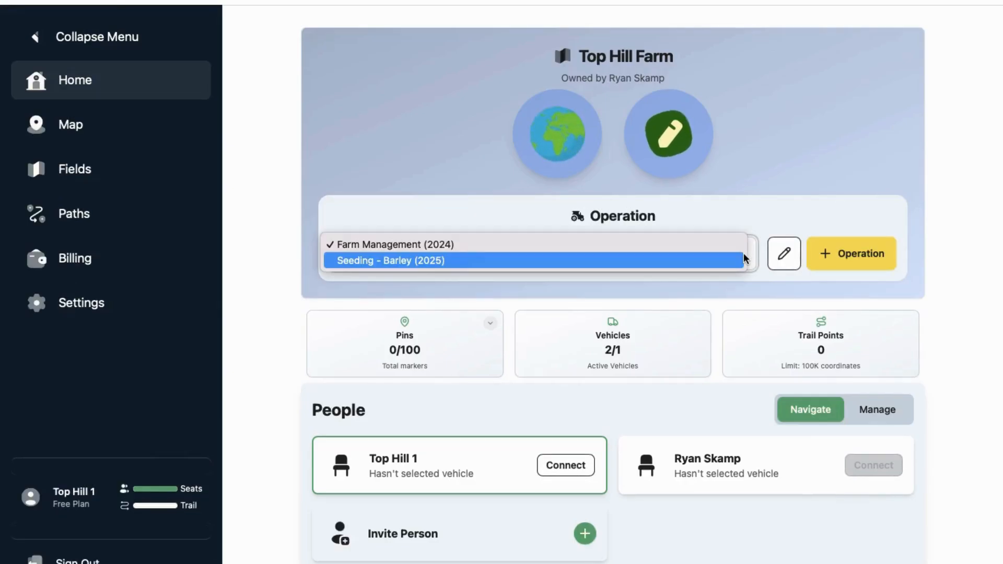
{"action": "left_click", "coordinate": [588, 262]}
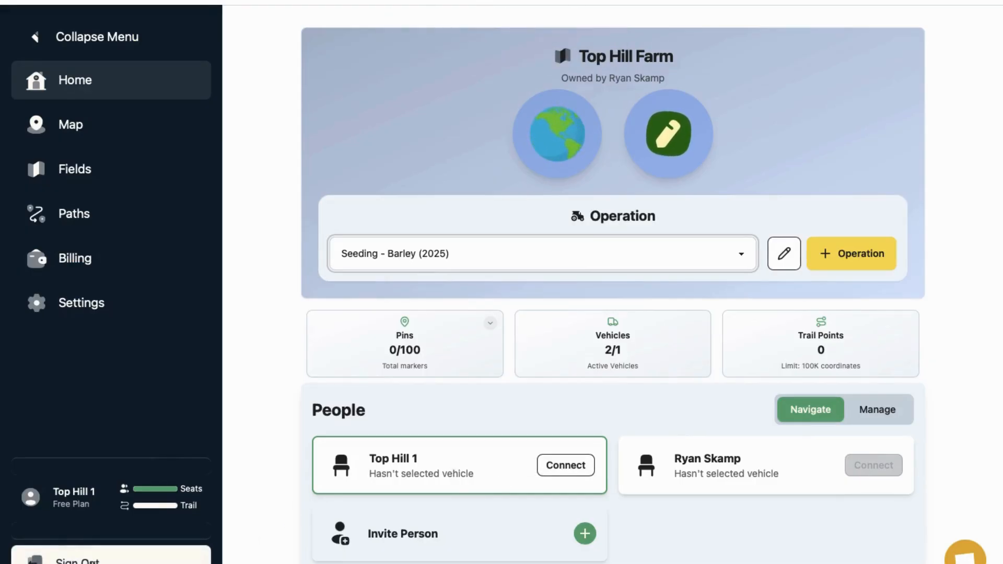
{"action": "left_click", "coordinate": [91, 561]}
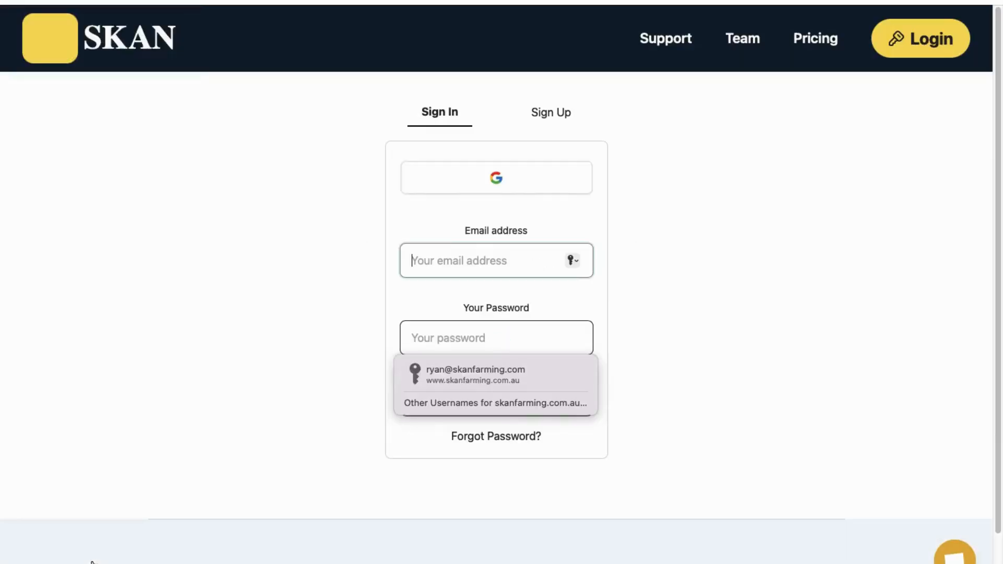
Step: Sign up another account with the second operator's email and a password
{"action": "left_click", "coordinate": [550, 121]}
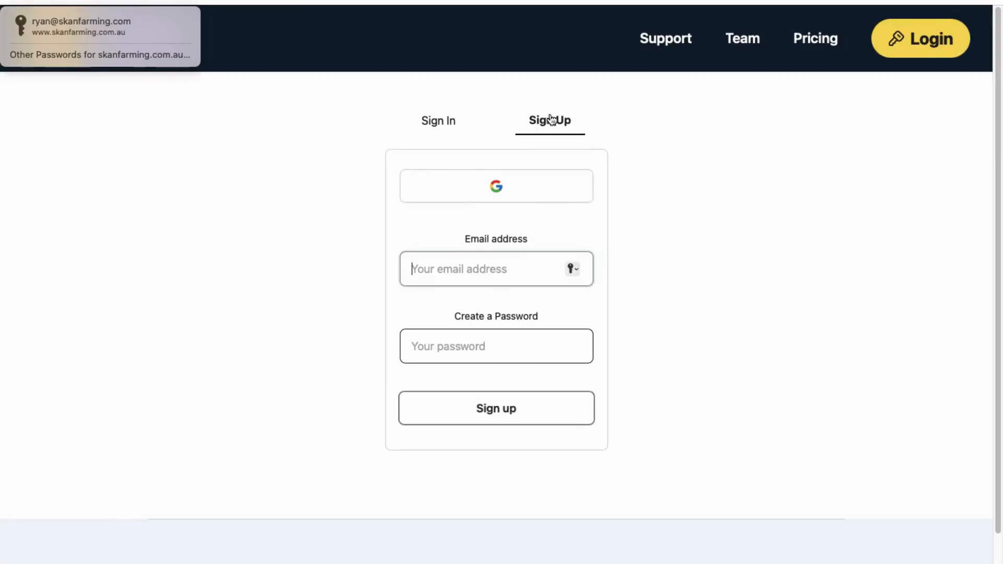
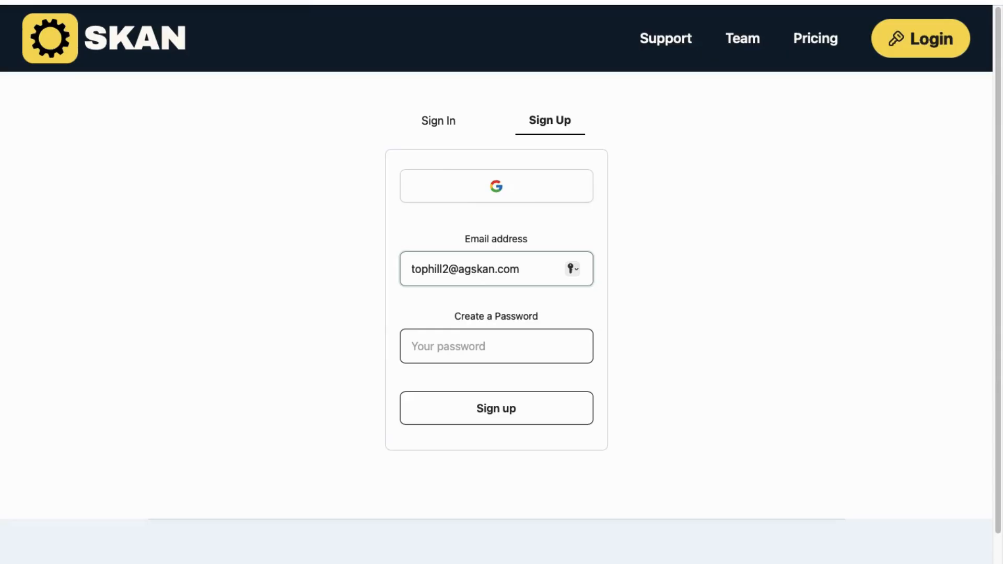
{"action": "left_click", "coordinate": [473, 342]}
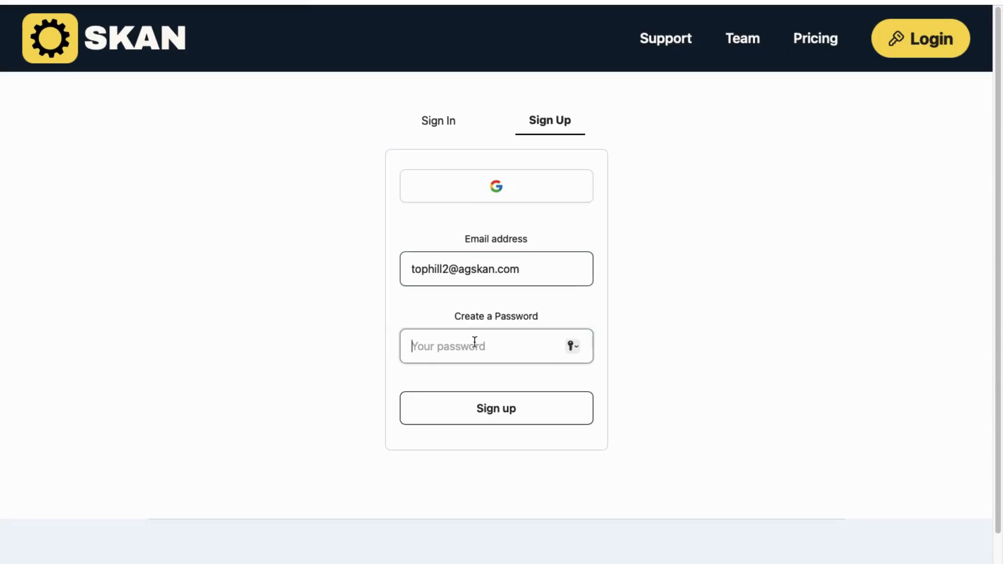
{"action": "type", "text": "•••••"}
{"action": "left_click", "coordinate": [537, 414]}
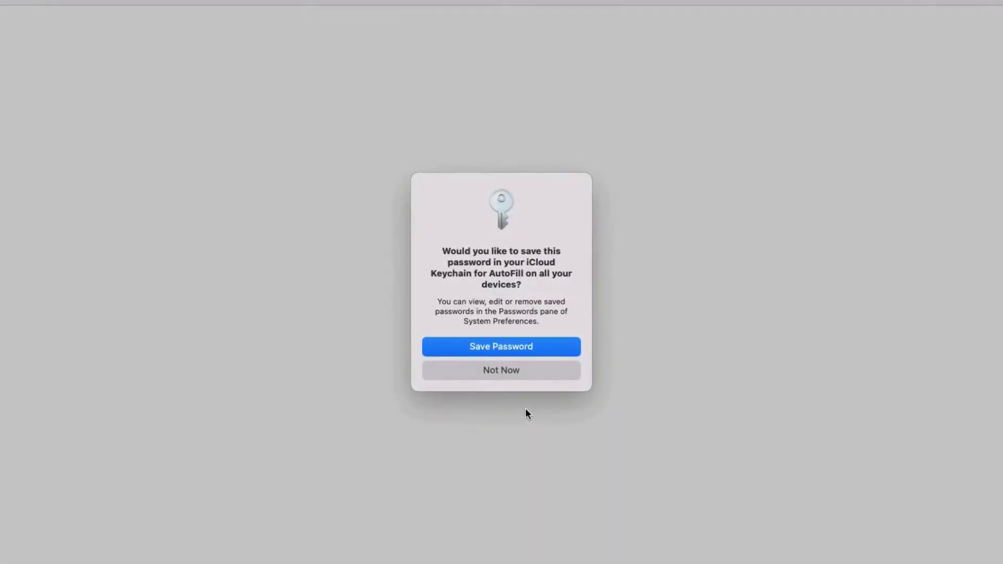
Step: Make it a Field Operator named Top Hill 2 and join the farm map via the pasted ID
{"action": "left_click", "coordinate": [517, 369]}
{"action": "left_click", "coordinate": [622, 301]}
{"action": "left_click", "coordinate": [499, 433]}
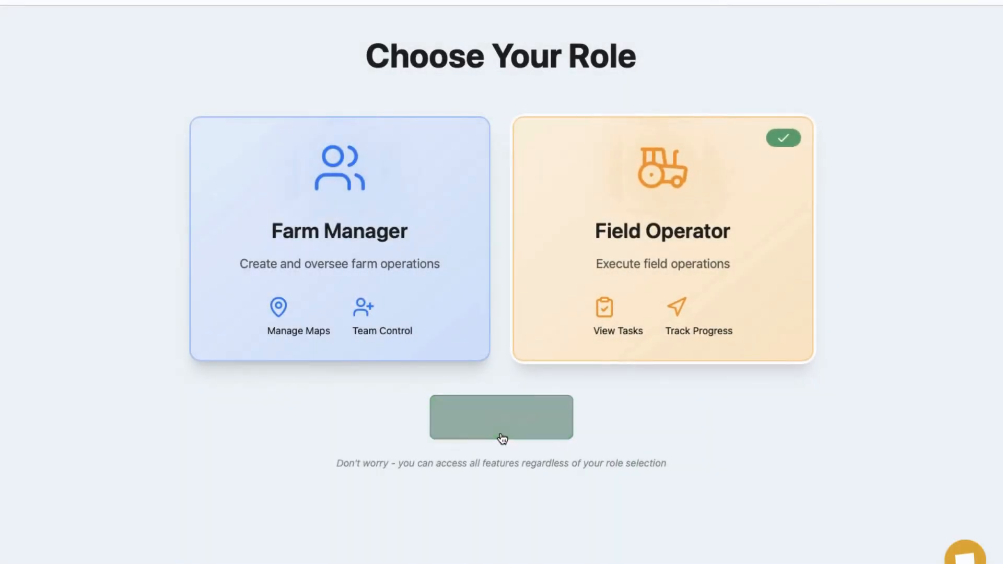
{"action": "left_click", "coordinate": [497, 213]}
{"action": "type", "text": "Top Hill"}
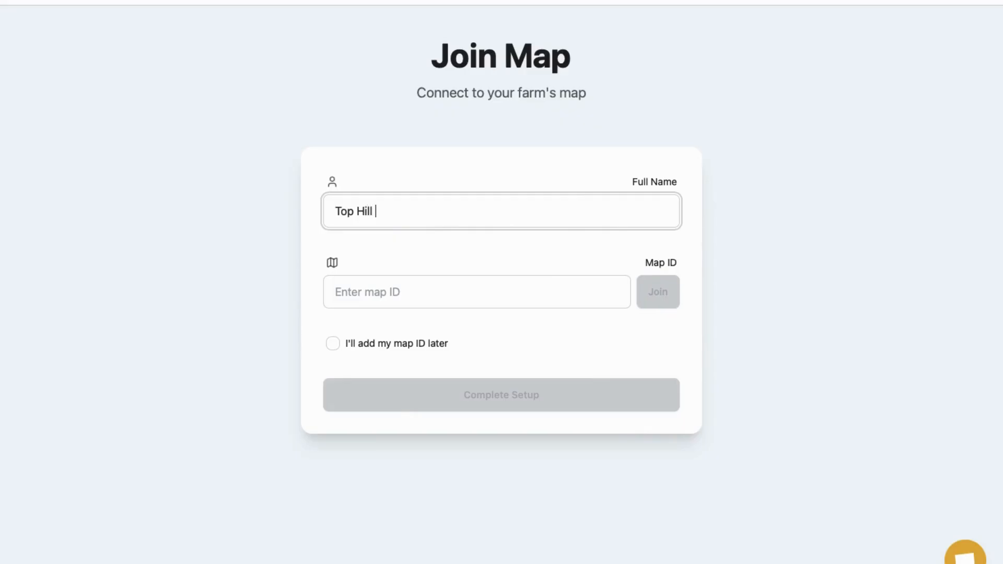
{"action": "left_click", "coordinate": [463, 286]}
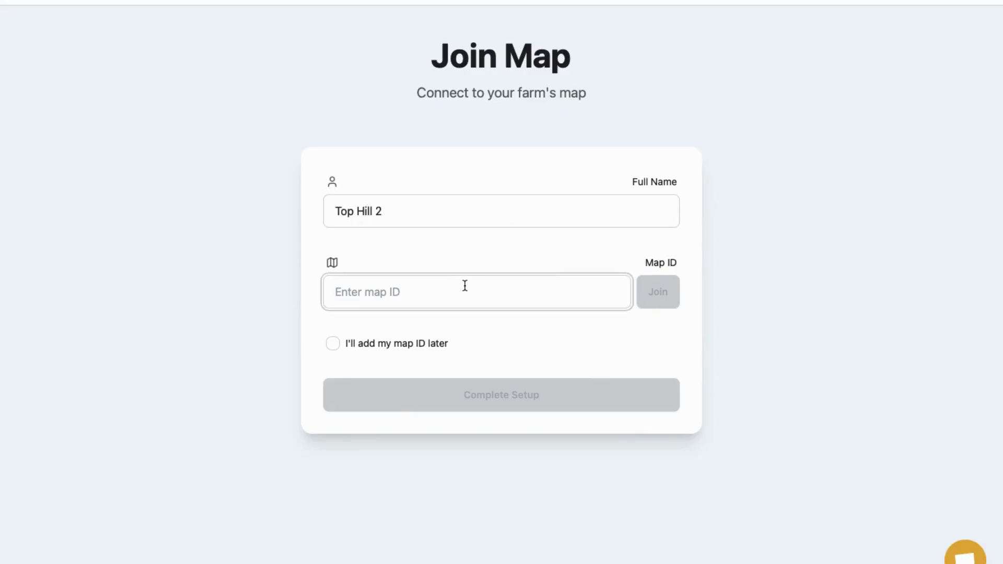
{"action": "left_click", "coordinate": [666, 305]}
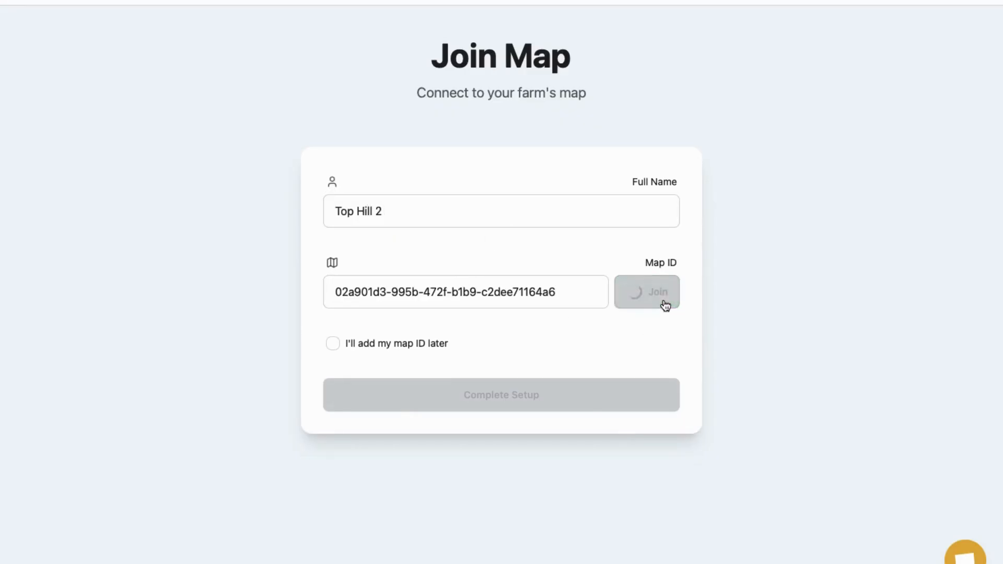
Step: Finish Top Hill 2's setup, set its operation to Seeding - Barley (2025), and sign out
{"action": "left_click", "coordinate": [553, 366]}
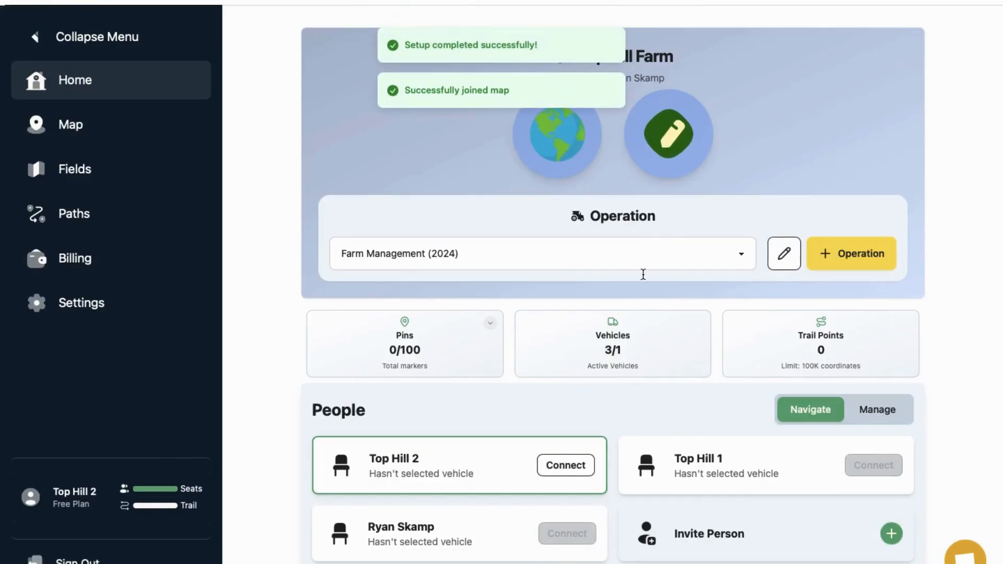
{"action": "left_click", "coordinate": [744, 254]}
{"action": "left_click", "coordinate": [745, 250]}
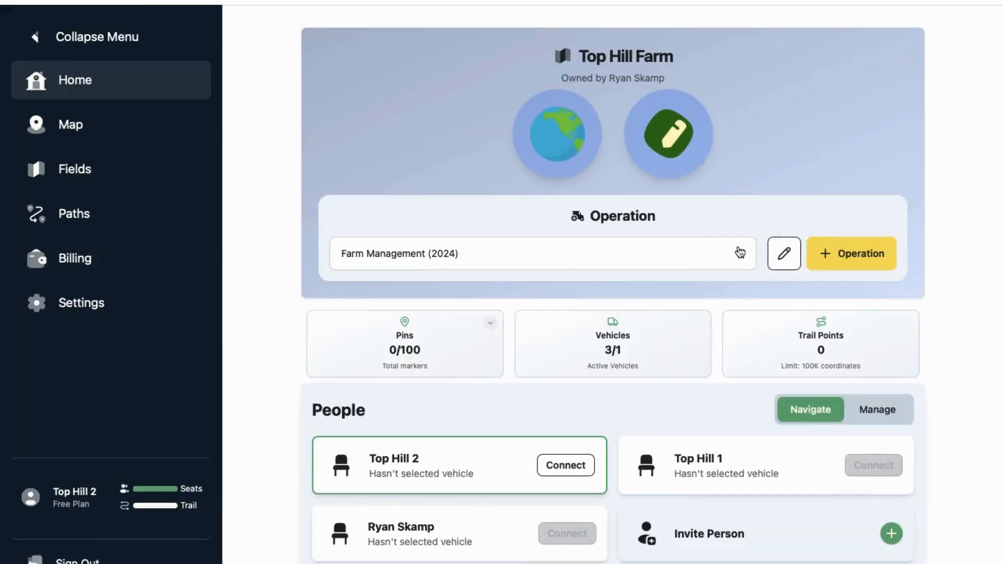
{"action": "left_click", "coordinate": [739, 249]}
{"action": "left_click", "coordinate": [698, 266]}
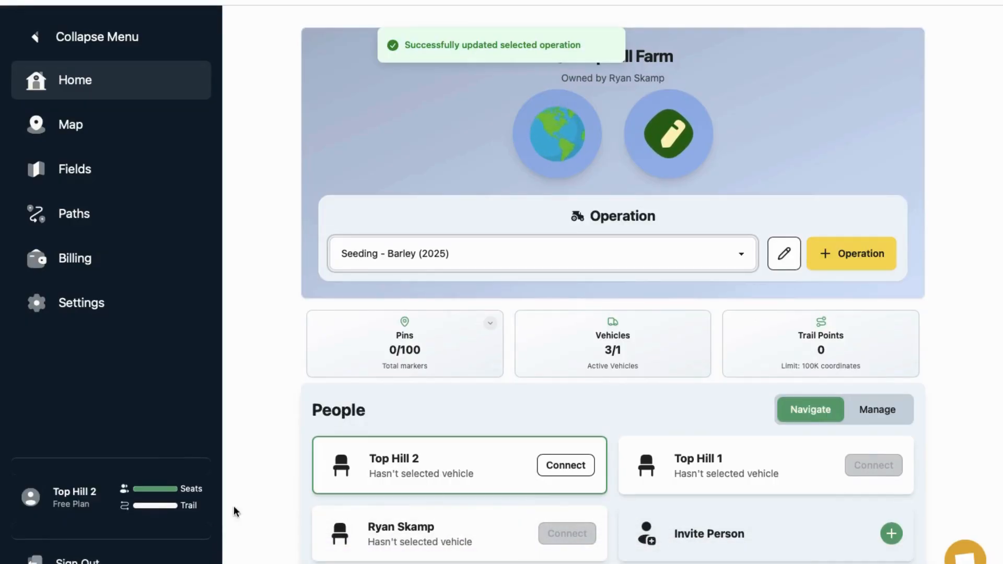
{"action": "left_click", "coordinate": [139, 559]}
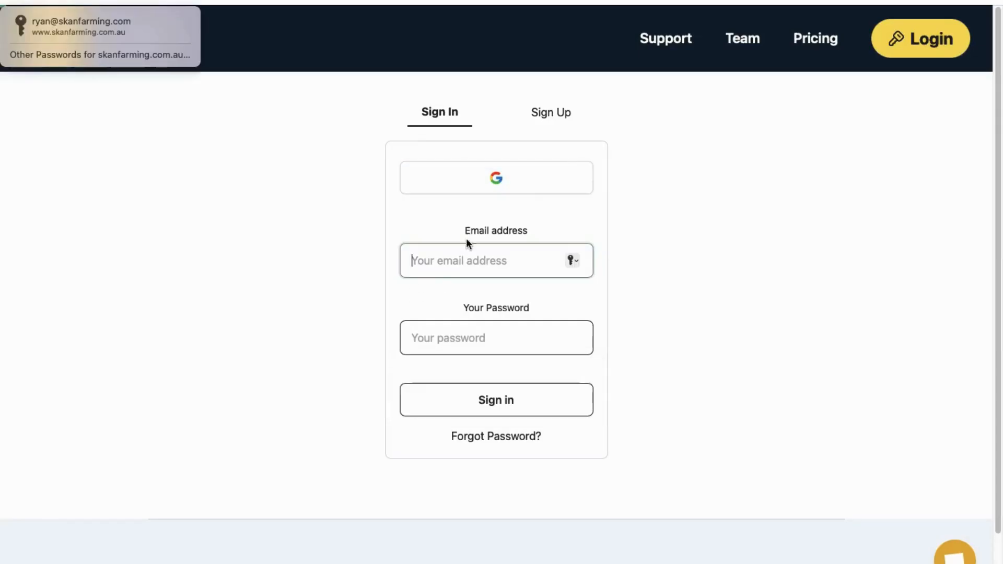
Step: Sign up a fourth account with the third operator's email and password, picking Field Operator
{"action": "left_click", "coordinate": [544, 114]}
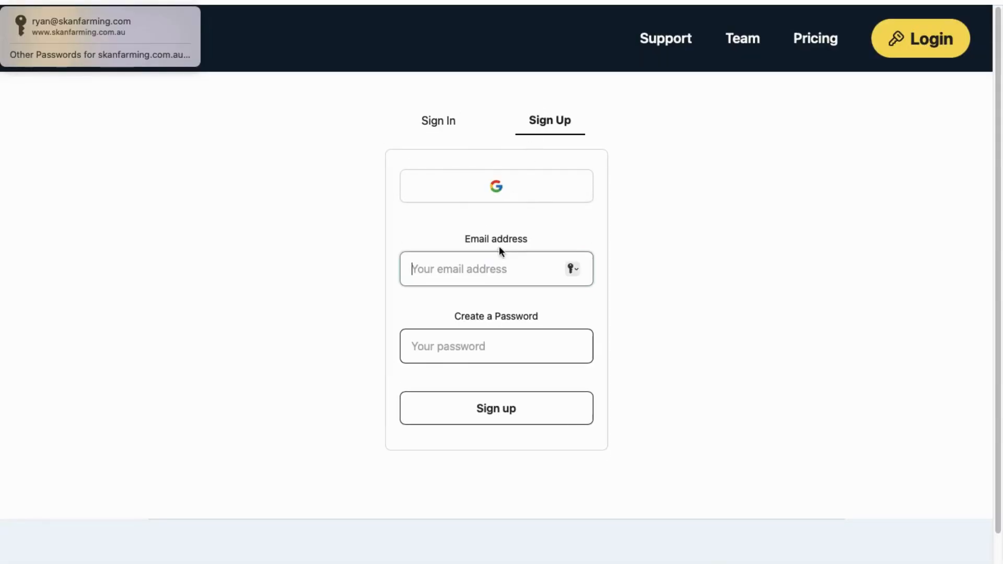
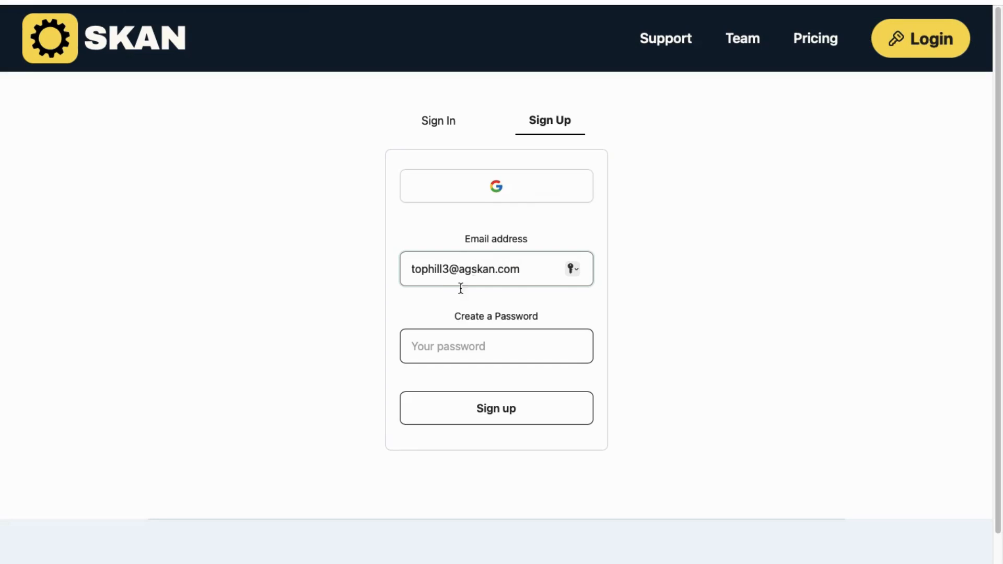
{"action": "left_click", "coordinate": [477, 347]}
{"action": "type", "text": "••"}
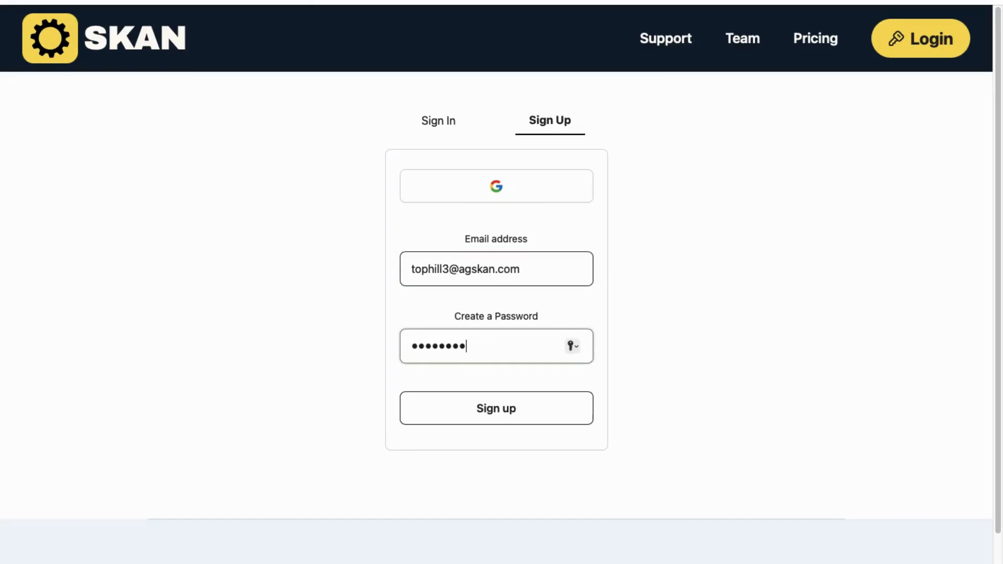
{"action": "left_click", "coordinate": [505, 410]}
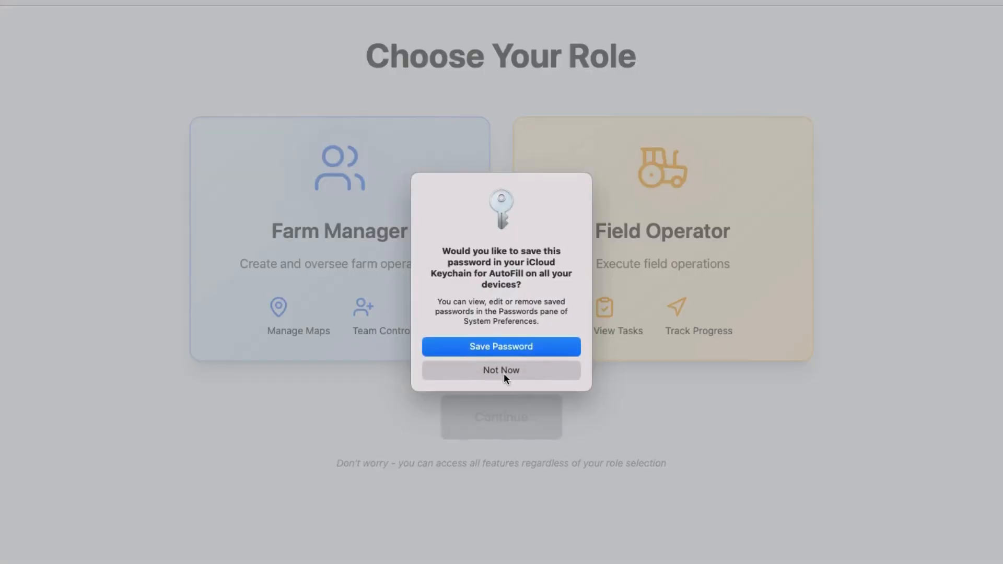
{"action": "left_click", "coordinate": [504, 372]}
{"action": "left_click", "coordinate": [595, 315]}
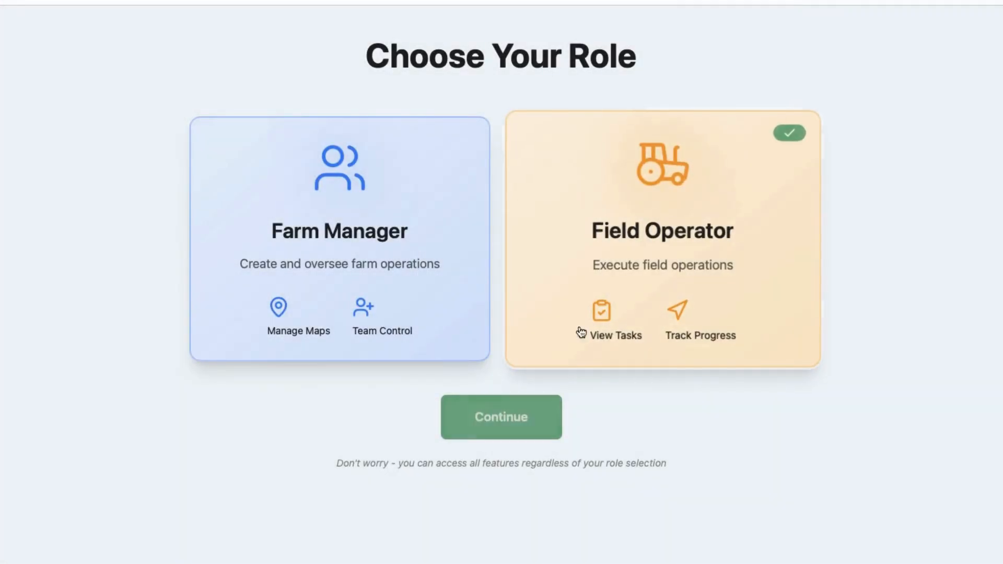
Step: Name the operator Top Hill 3, paste the map ID, and join Top Hill Farm
{"action": "left_click", "coordinate": [488, 417]}
{"action": "left_click", "coordinate": [495, 211]}
{"action": "type", "text": "Top Hill 3"}
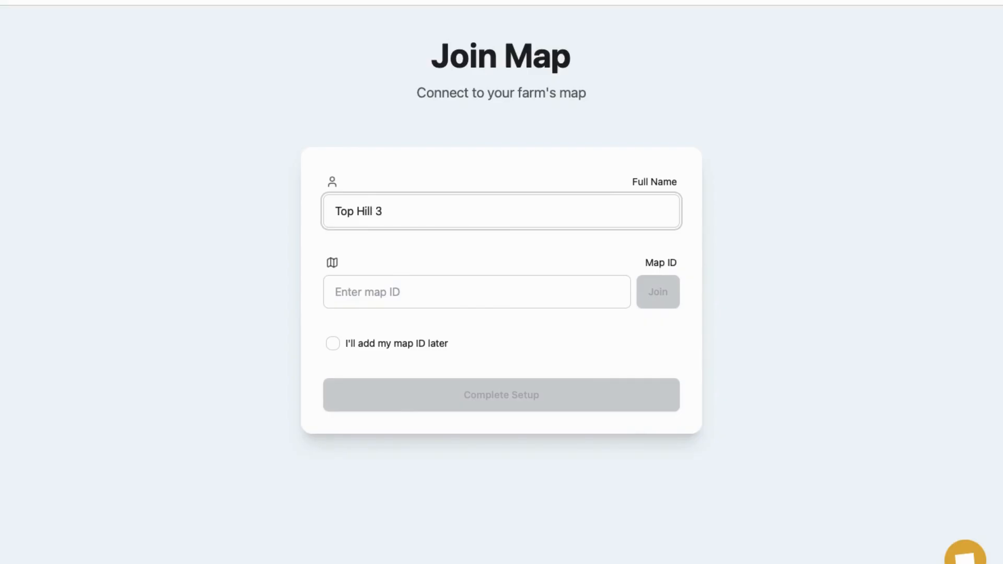
{"action": "left_click", "coordinate": [517, 304]}
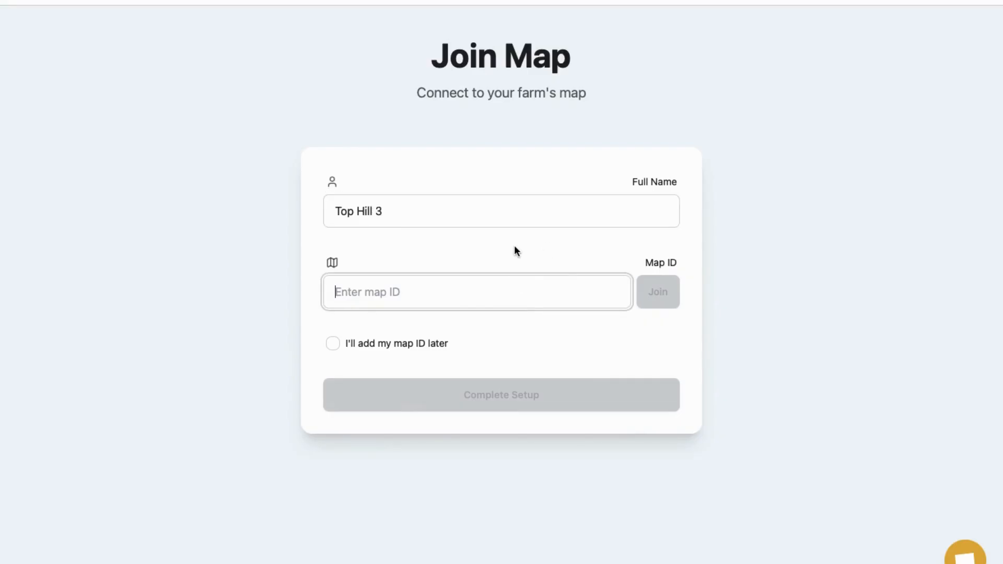
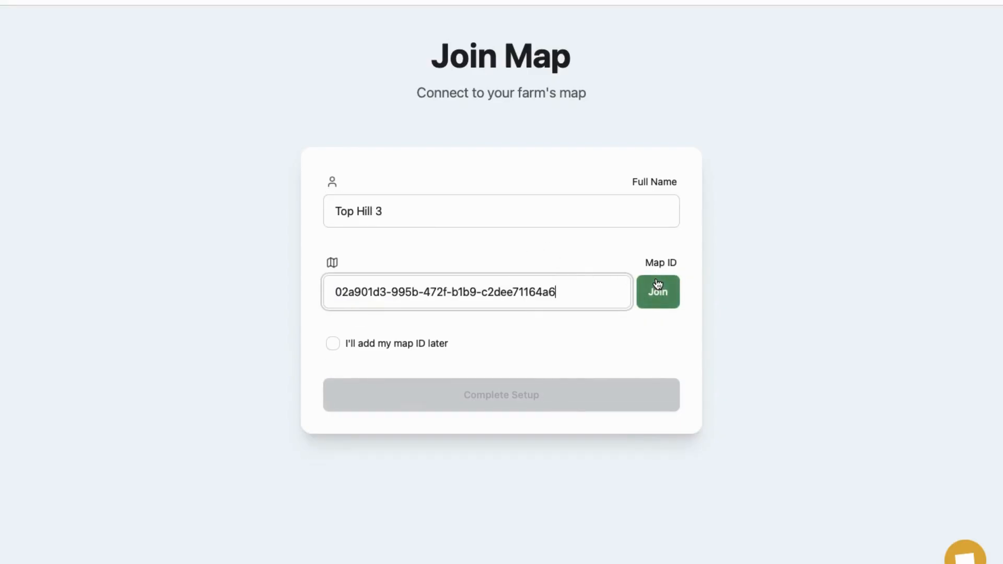
{"action": "left_click", "coordinate": [670, 298]}
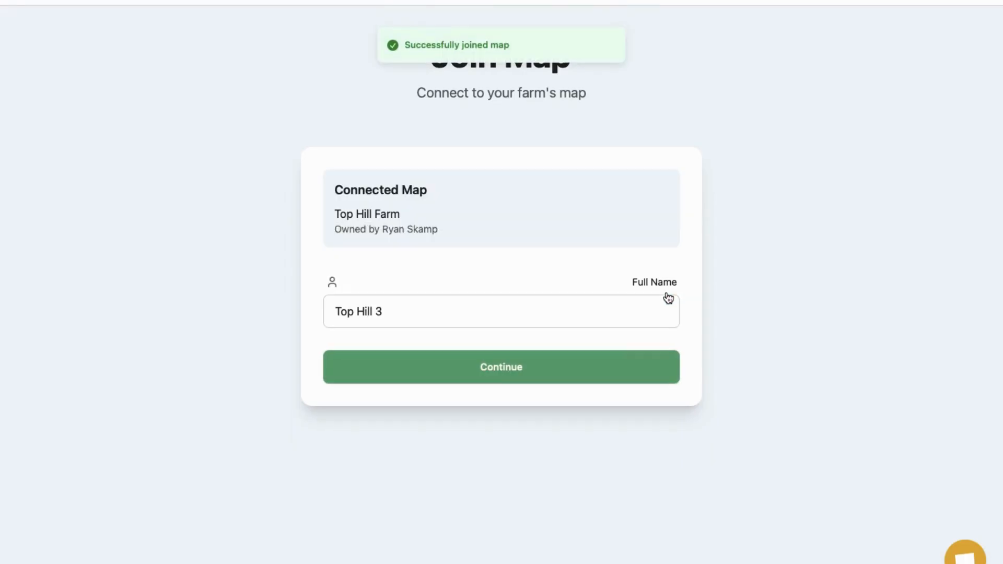
{"action": "left_click", "coordinate": [508, 373]}
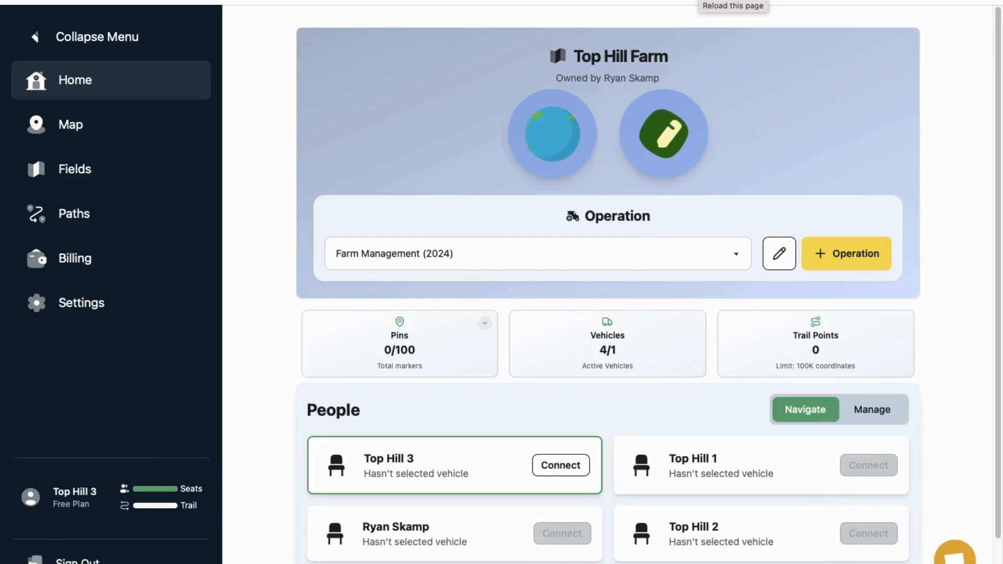
Step: Reload the Top Hill 3 dashboard and sign that account out
{"action": "key", "text": "super+r"}
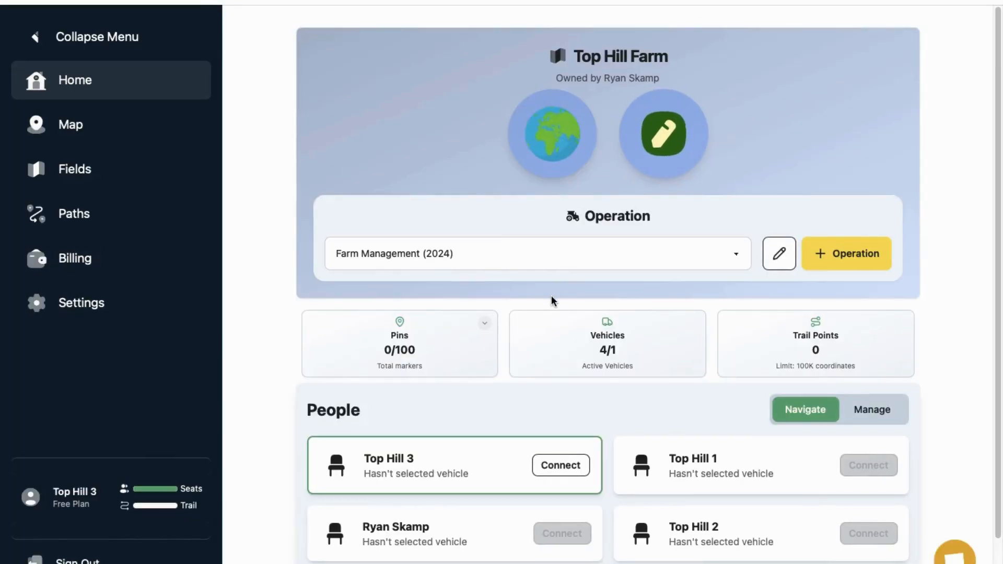
{"action": "scroll", "coordinate": [554, 301], "scroll_direction": "down", "scroll_amount": 1}
{"action": "scroll", "coordinate": [551, 296], "scroll_direction": "down", "scroll_amount": 1}
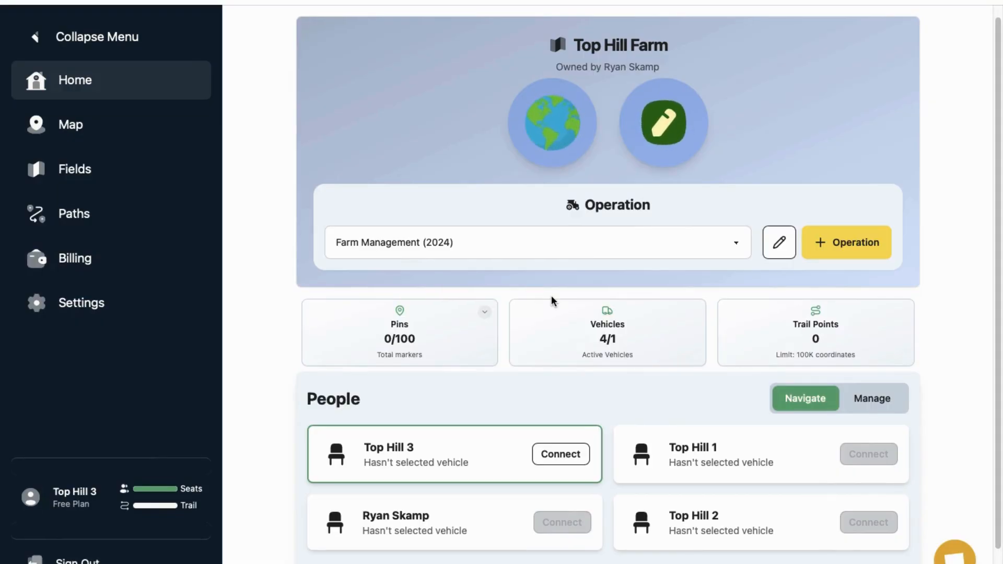
{"action": "scroll", "coordinate": [531, 313], "scroll_direction": "up", "scroll_amount": 1}
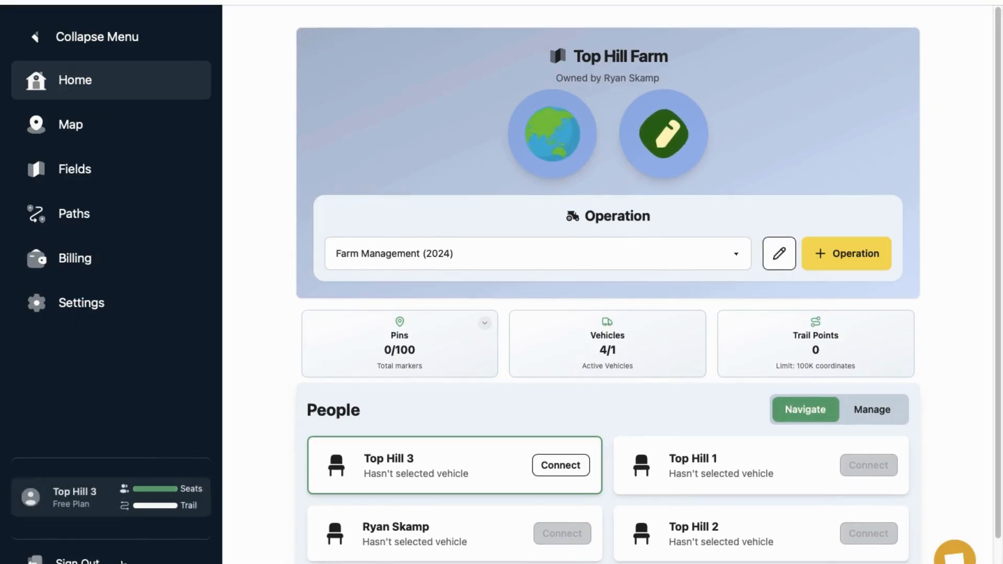
{"action": "left_click", "coordinate": [78, 559]}
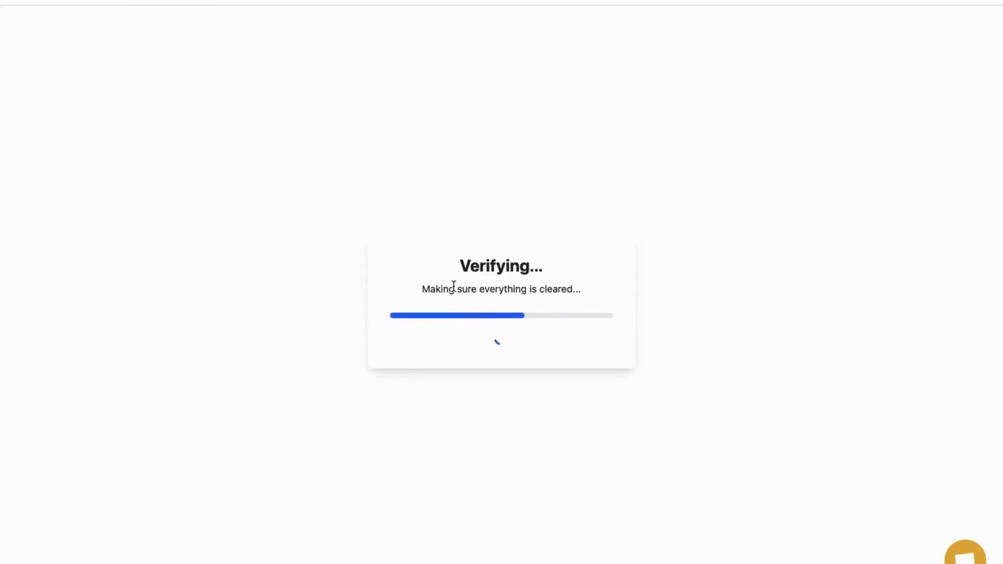
Step: Sign in with the farm owner's email and password, declining to save the password
{"action": "left_click", "coordinate": [961, 41]}
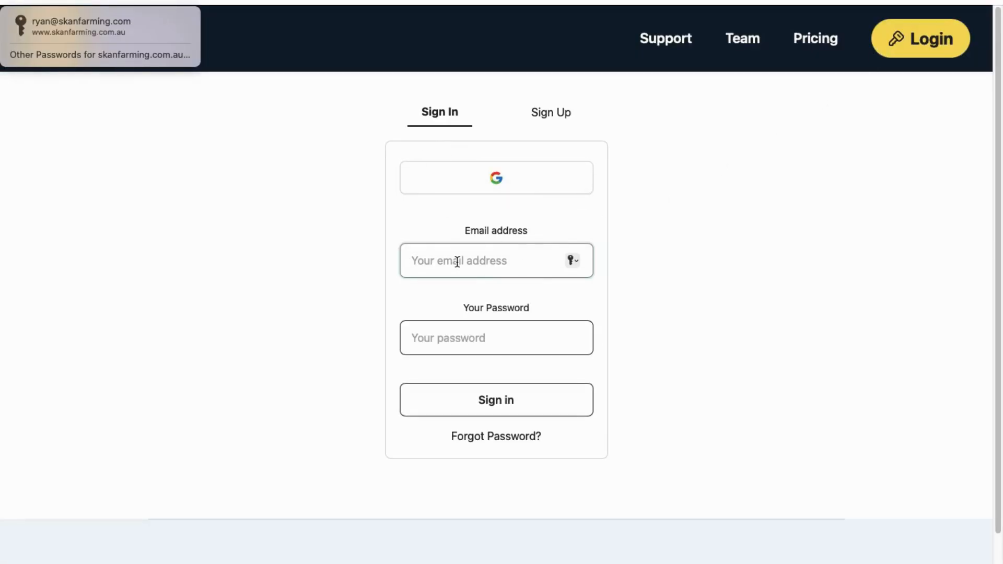
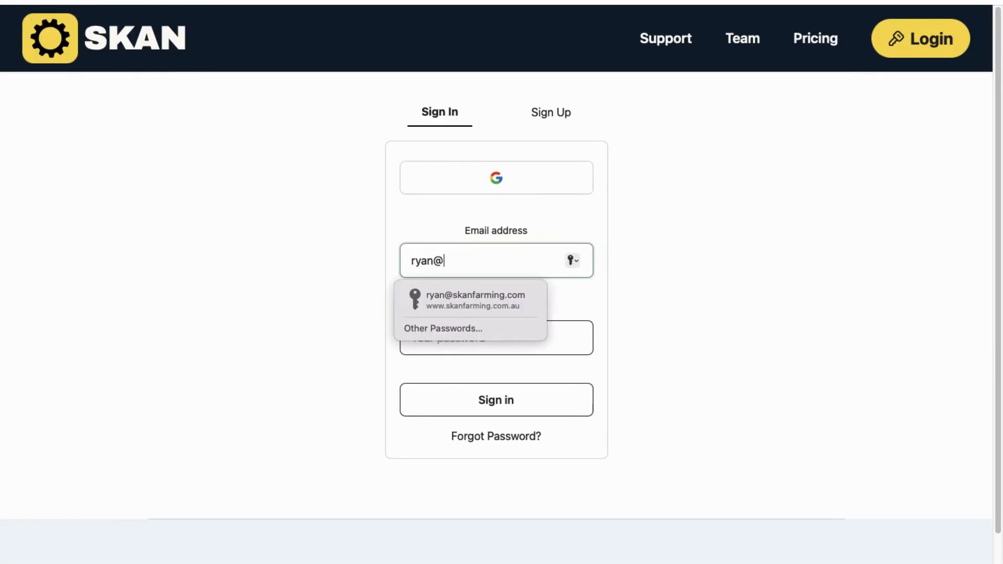
{"action": "key", "text": "Tab"}
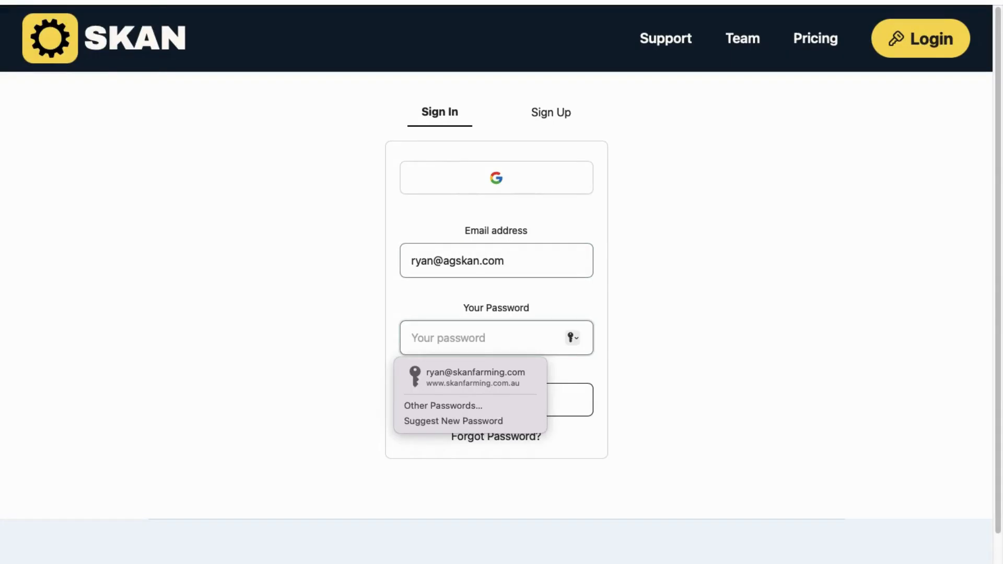
{"action": "type", "text": "********"}
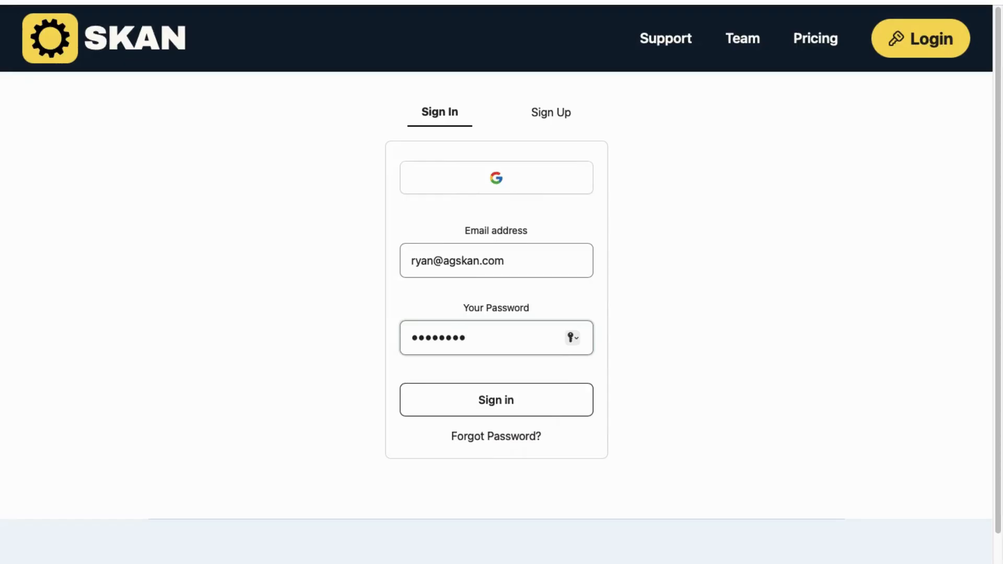
{"action": "left_click", "coordinate": [501, 413]}
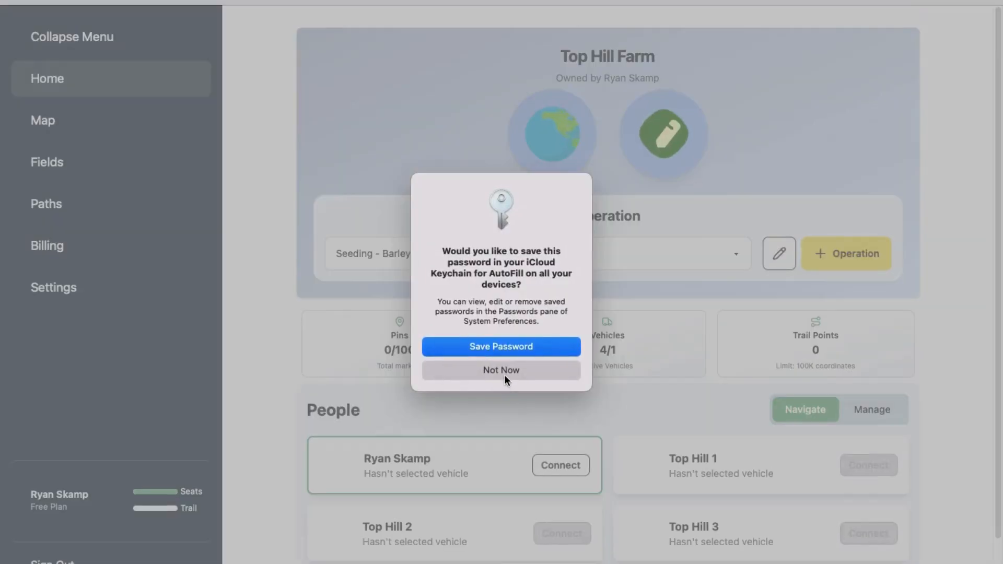
{"action": "left_click", "coordinate": [503, 372]}
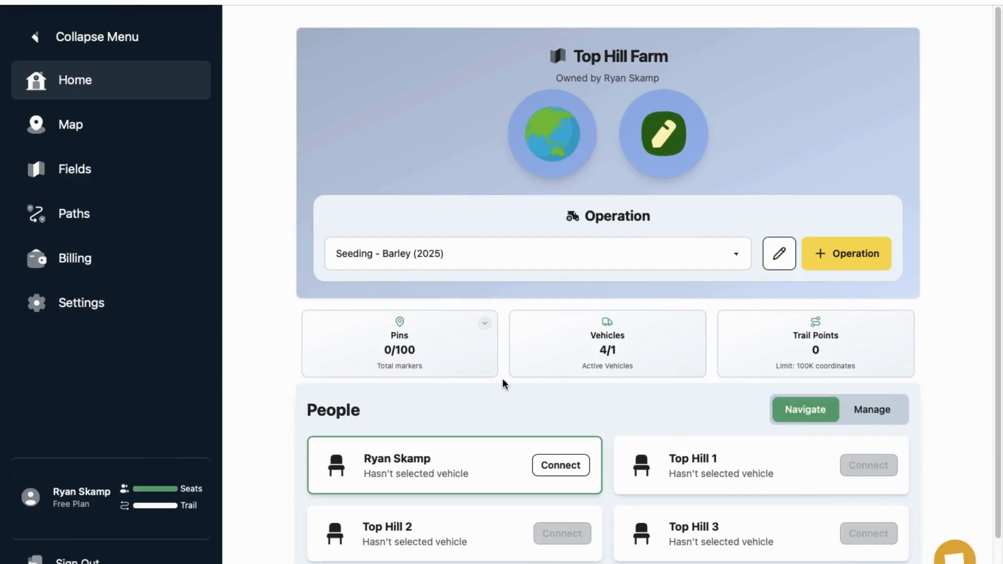
Step: Open the Top Hill Farm map page with Seeding - Barley (2025) trails
{"action": "scroll", "coordinate": [477, 329], "scroll_direction": "down", "scroll_amount": 2}
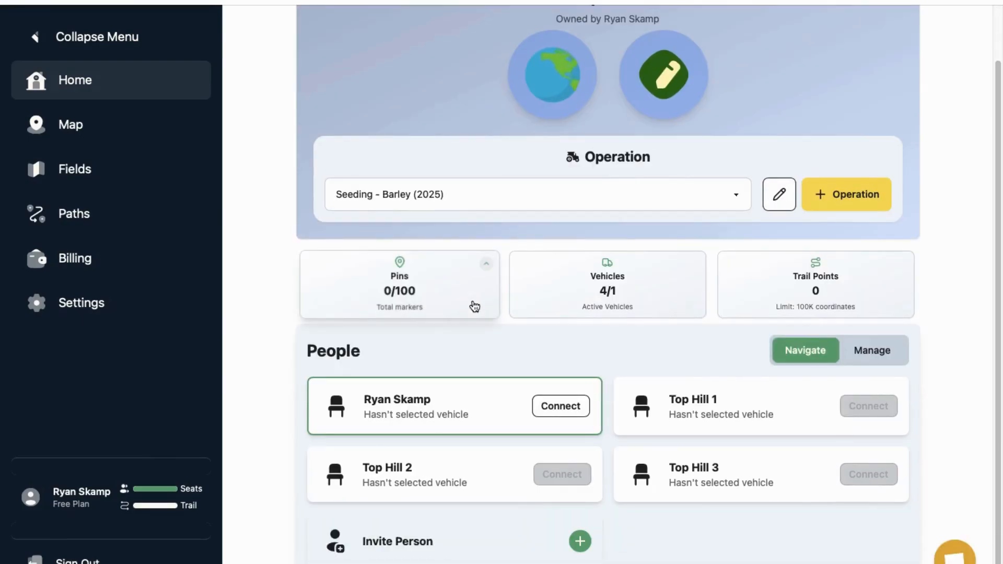
{"action": "scroll", "coordinate": [475, 305], "scroll_direction": "up", "scroll_amount": 2}
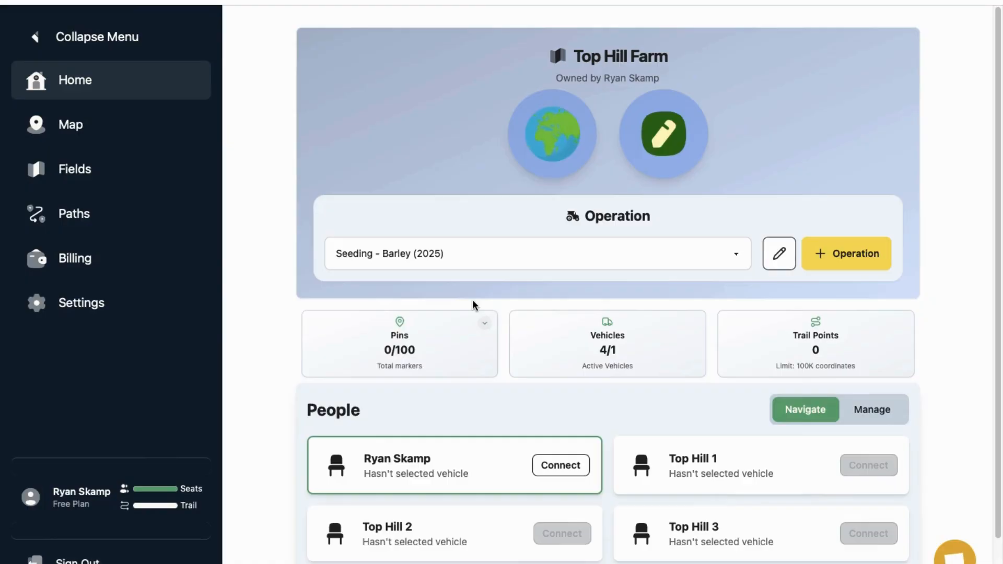
{"action": "left_click", "coordinate": [111, 138]}
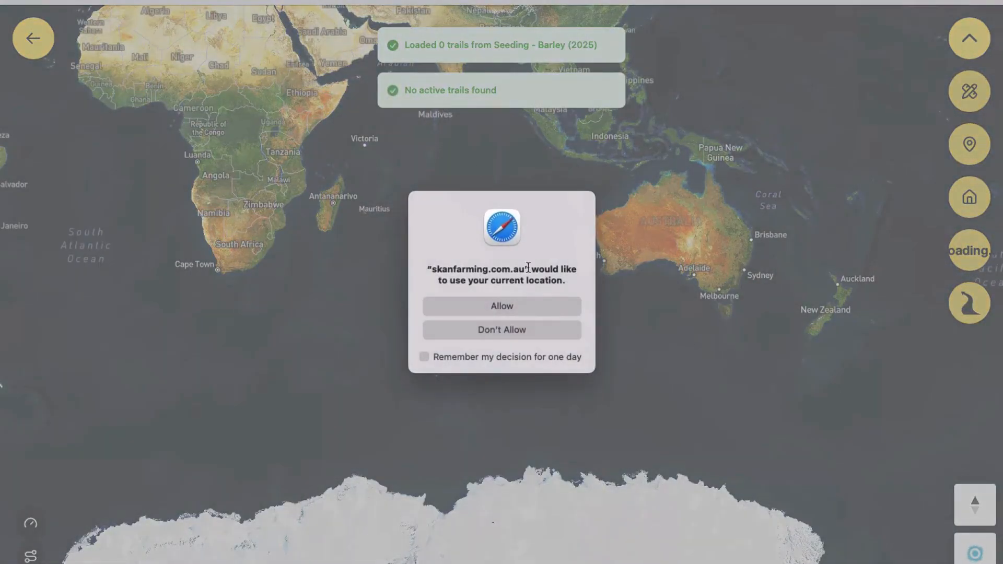
Step: Decline location sharing and zoom in on the farm's home location
{"action": "left_click", "coordinate": [500, 330]}
{"action": "left_click", "coordinate": [981, 206]}
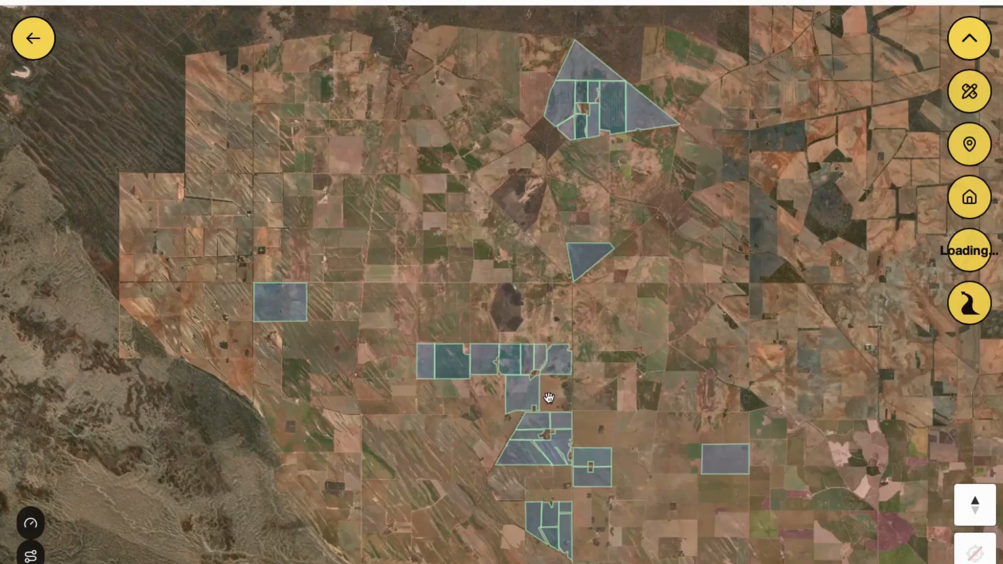
{"action": "scroll", "coordinate": [548, 396], "scroll_direction": "up", "scroll_amount": 5}
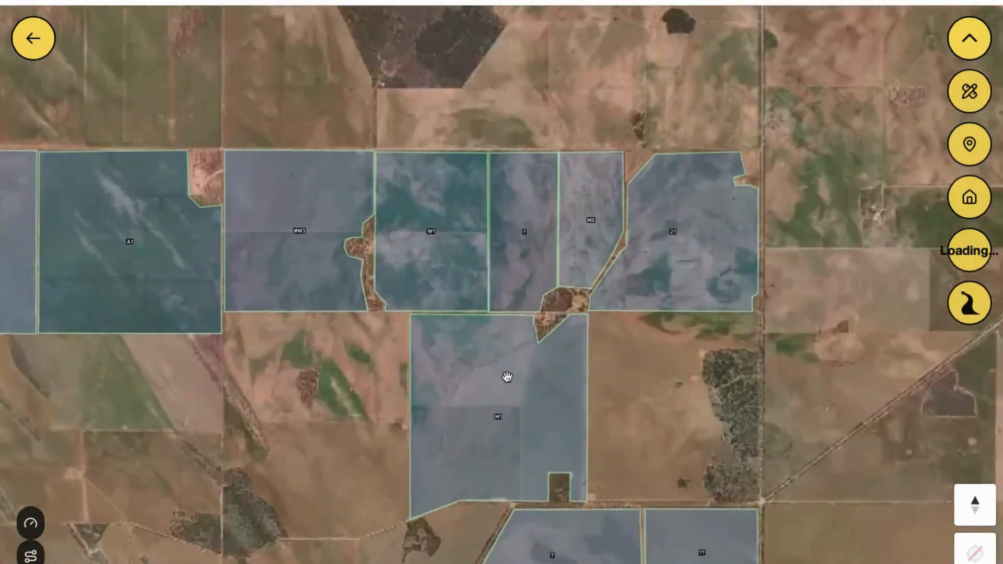
{"action": "scroll", "coordinate": [507, 376], "scroll_direction": "up", "scroll_amount": 4}
Step: Pan north over the paddocks, then go back to the Top Hill Farm dashboard
{"action": "left_click_drag", "start_coordinate": [530, 122], "coordinate": [562, 401]}
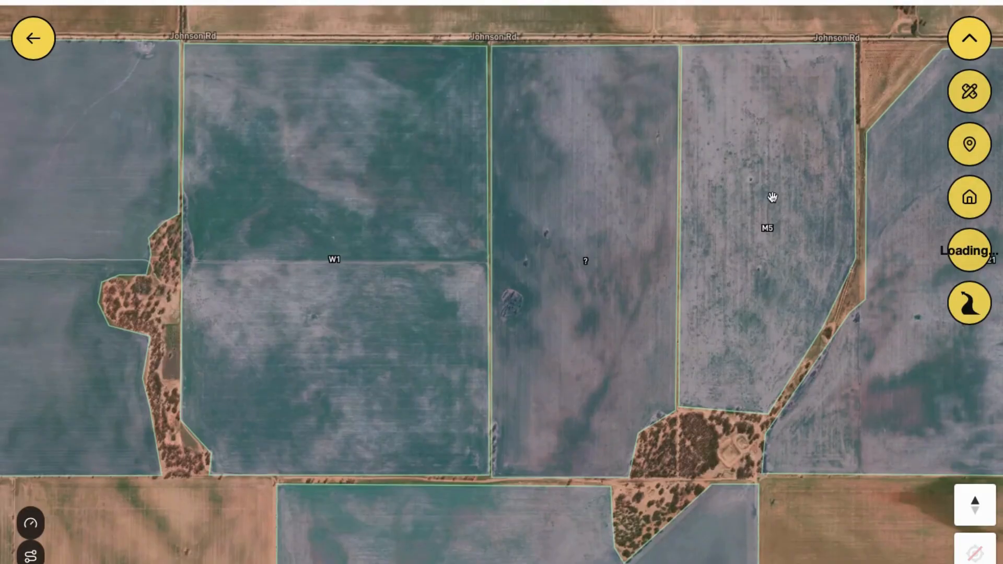
{"action": "scroll", "coordinate": [338, 214], "scroll_direction": "down", "scroll_amount": 6}
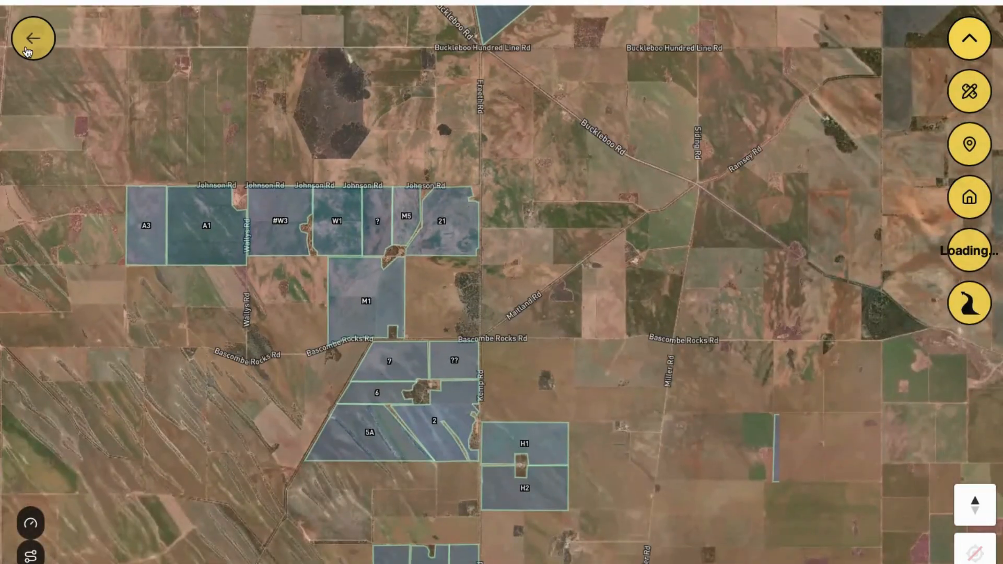
{"action": "left_click", "coordinate": [27, 50]}
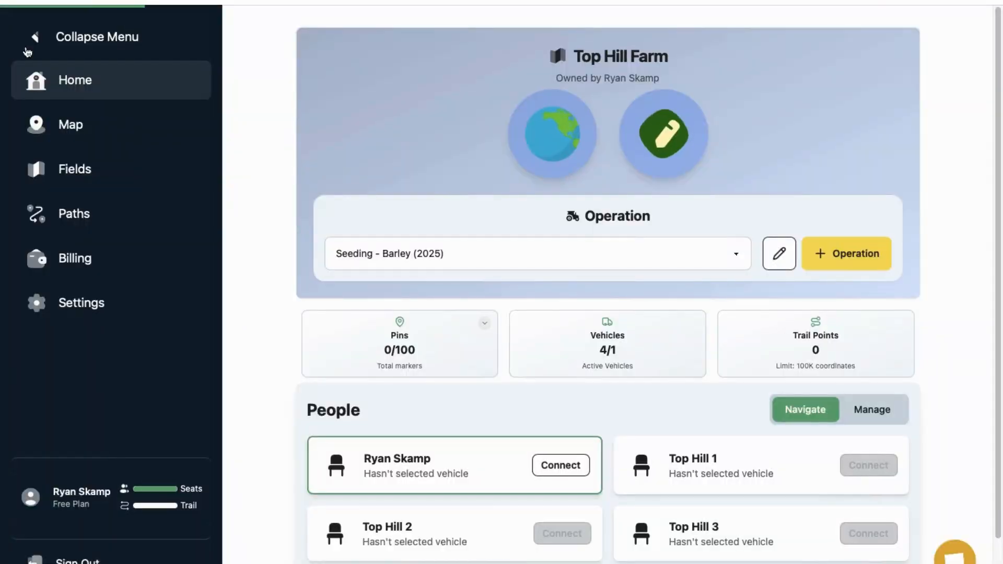